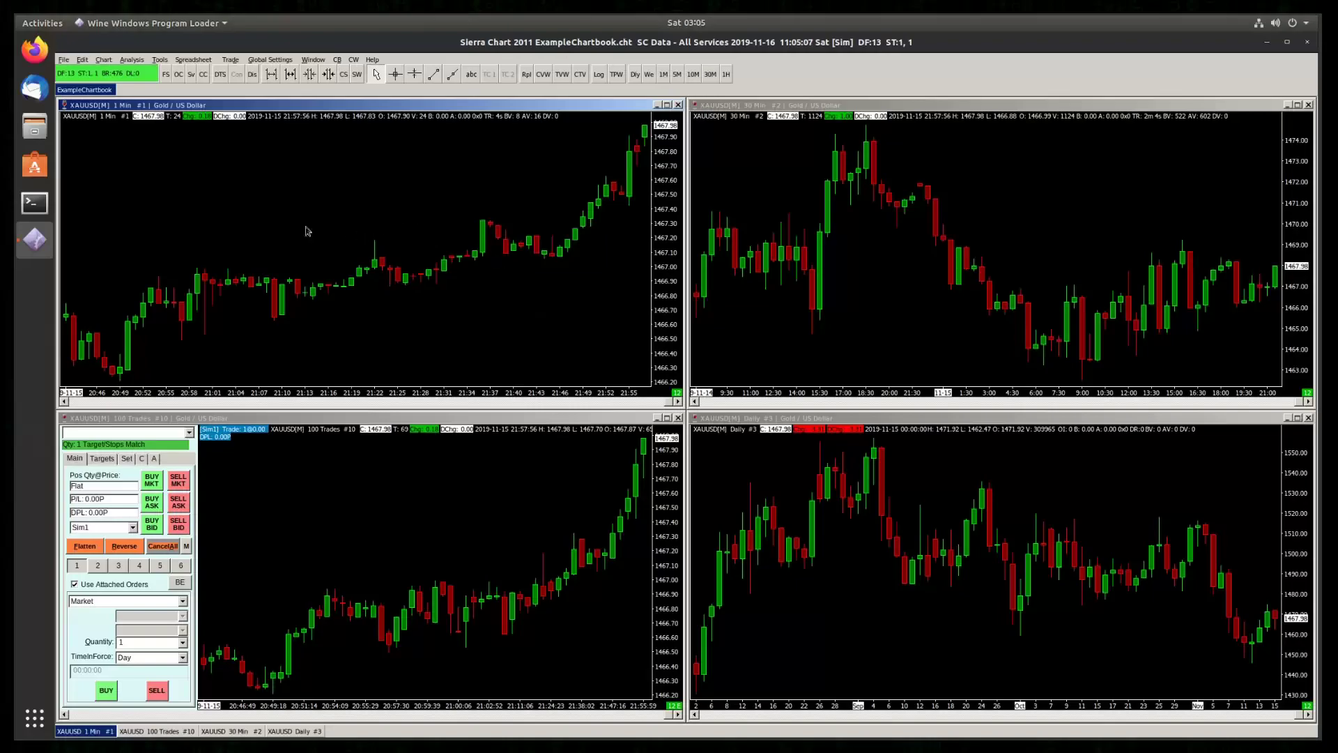
- Open the user.reg file from the Bottles/SierraChart folder in the home directory
{"action": "left_click", "coordinate": [37, 136]}
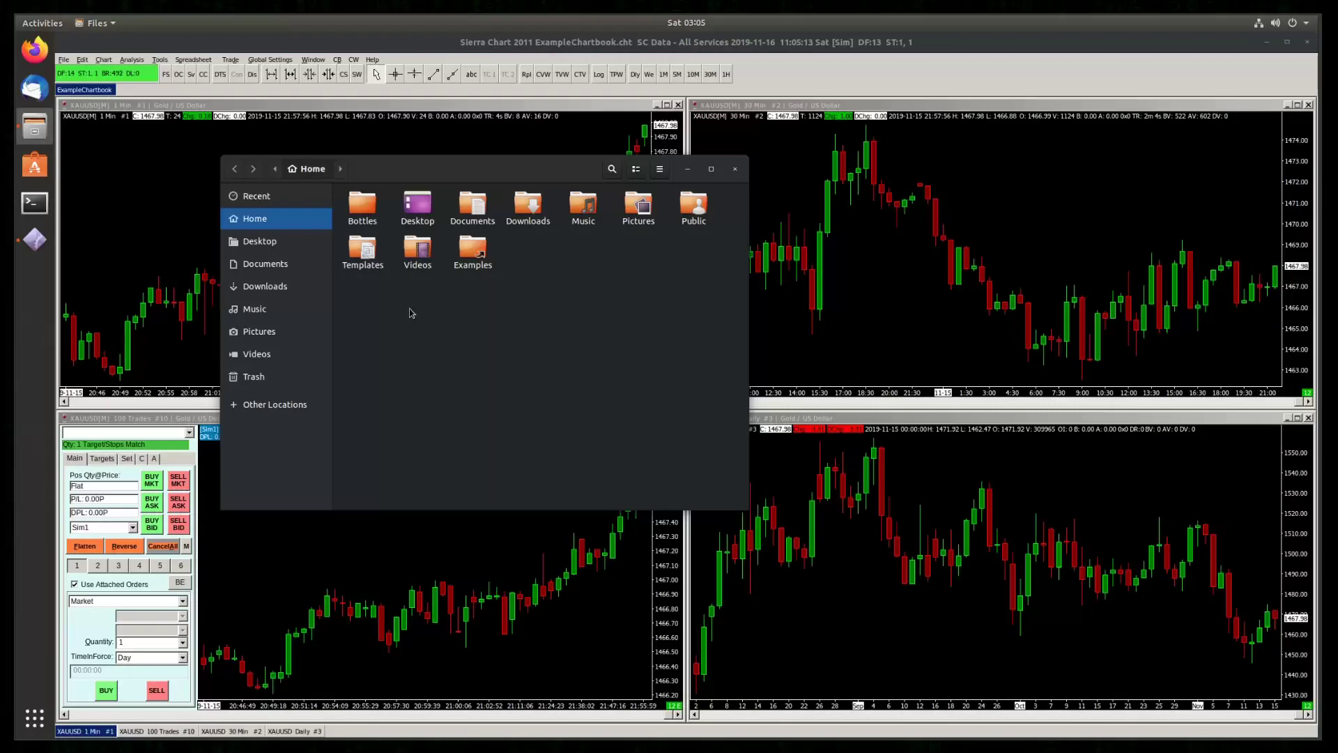
{"action": "double_click", "coordinate": [365, 209]}
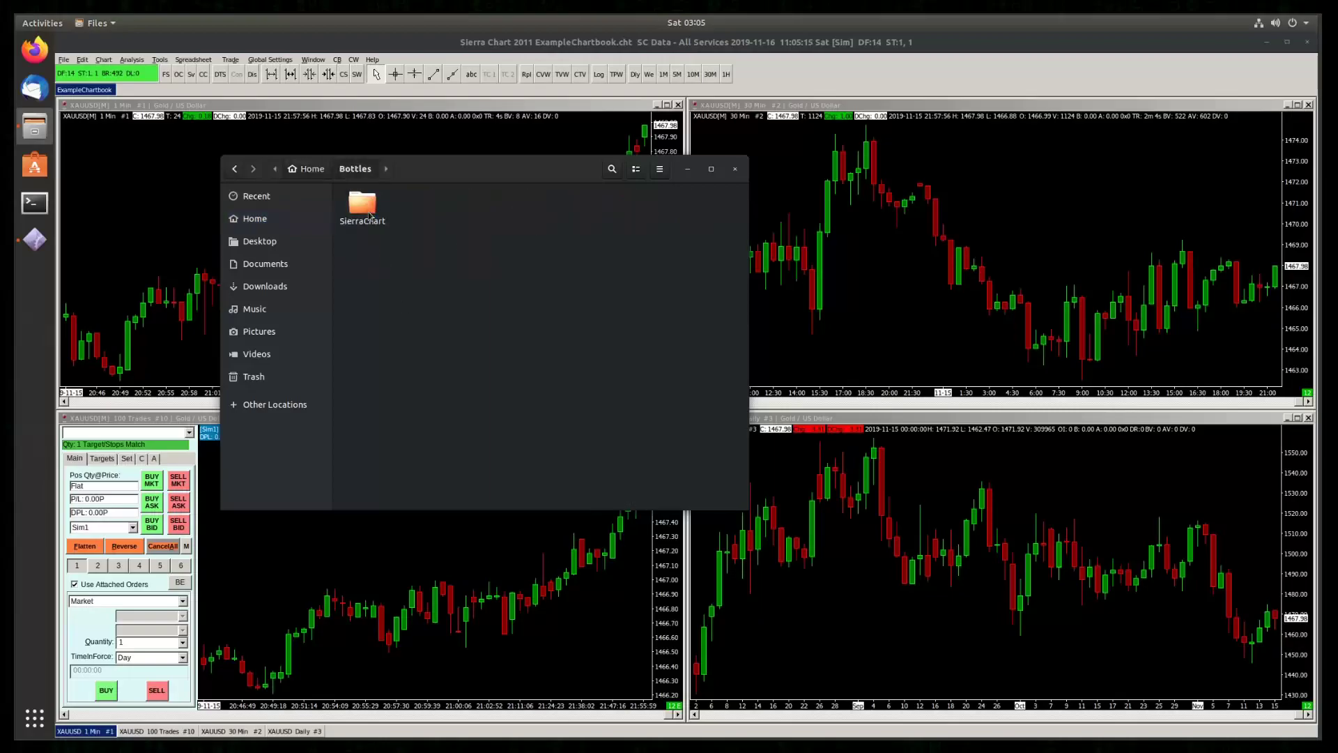
{"action": "double_click", "coordinate": [365, 209]}
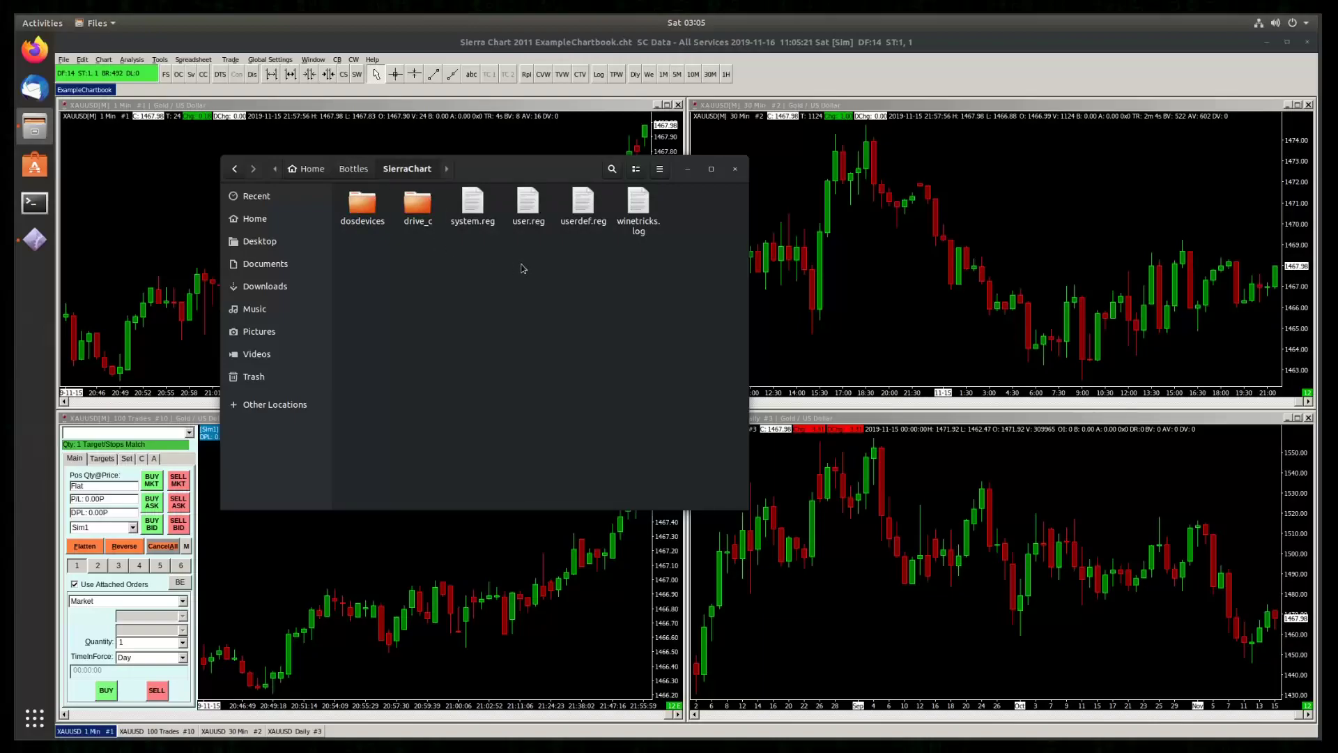
{"action": "double_click", "coordinate": [528, 203]}
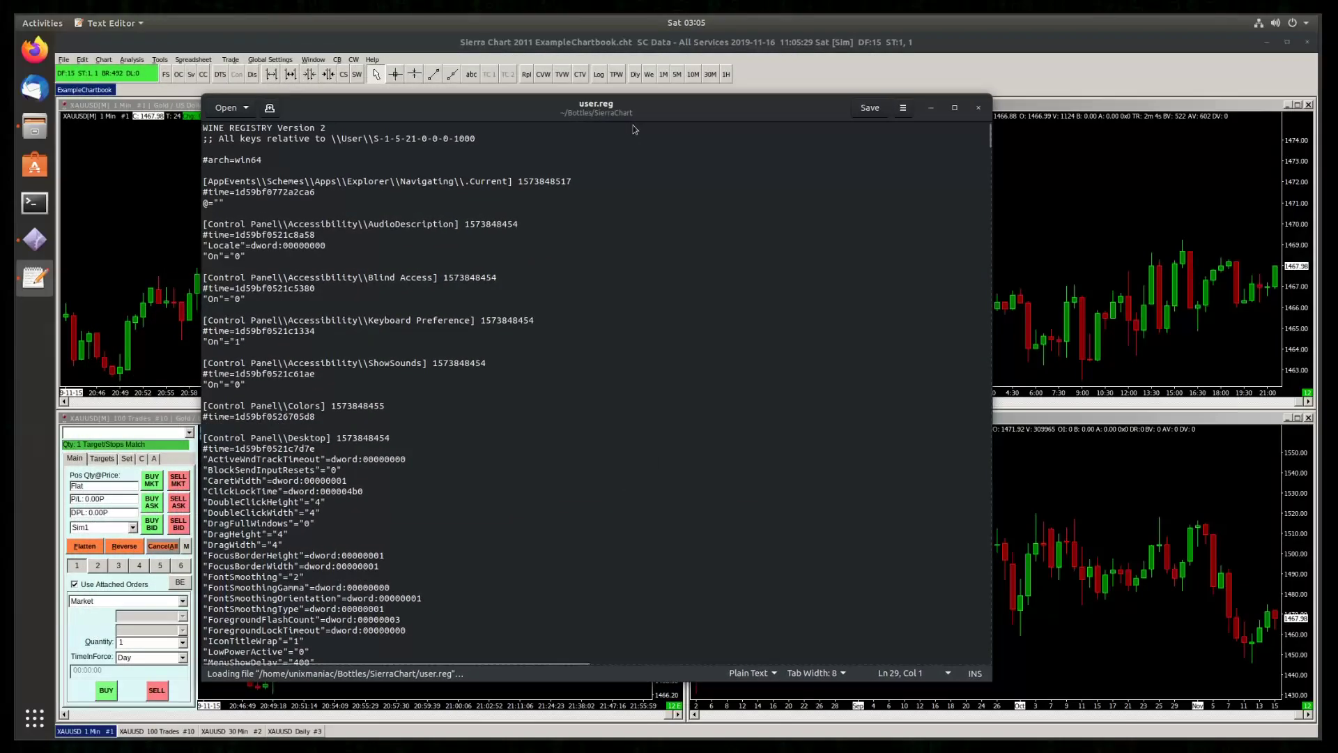
- Paste the copied dark color entries, ActiveBorder through WindowText, under the [Control Panel\\Colors] section of user.reg and remove the extra blank line
{"action": "scroll", "coordinate": [356, 364], "scroll_direction": "down", "scroll_amount": 3}
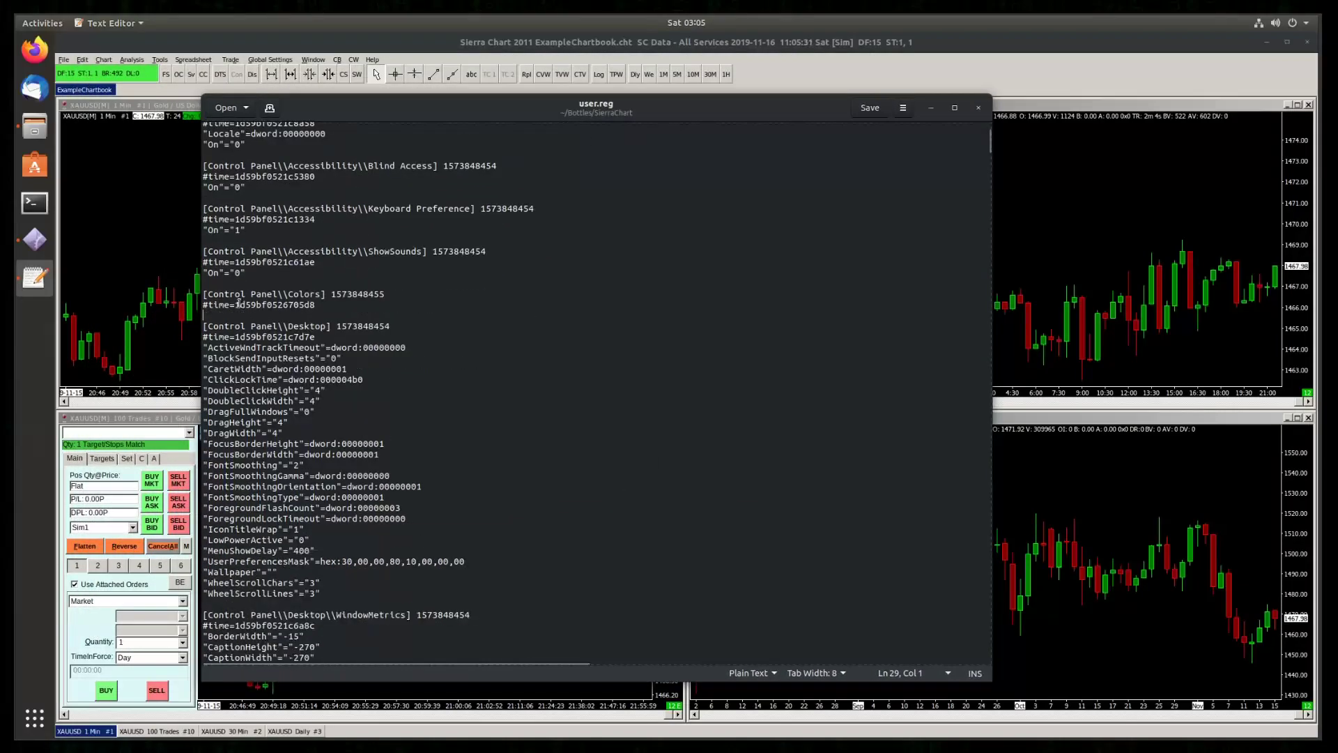
{"action": "left_click_drag", "start_coordinate": [203, 306], "coordinate": [330, 309]}
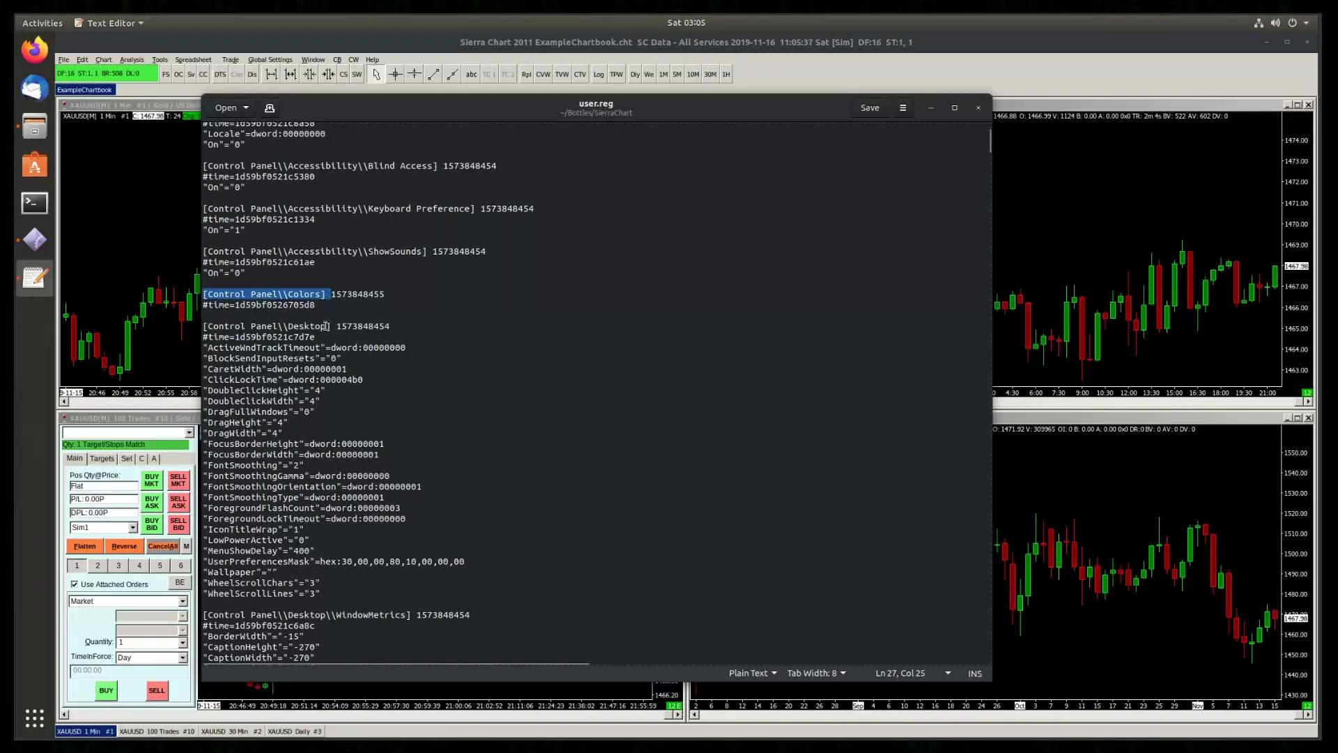
{"action": "left_click", "coordinate": [324, 310]}
{"action": "key", "text": "Return"}
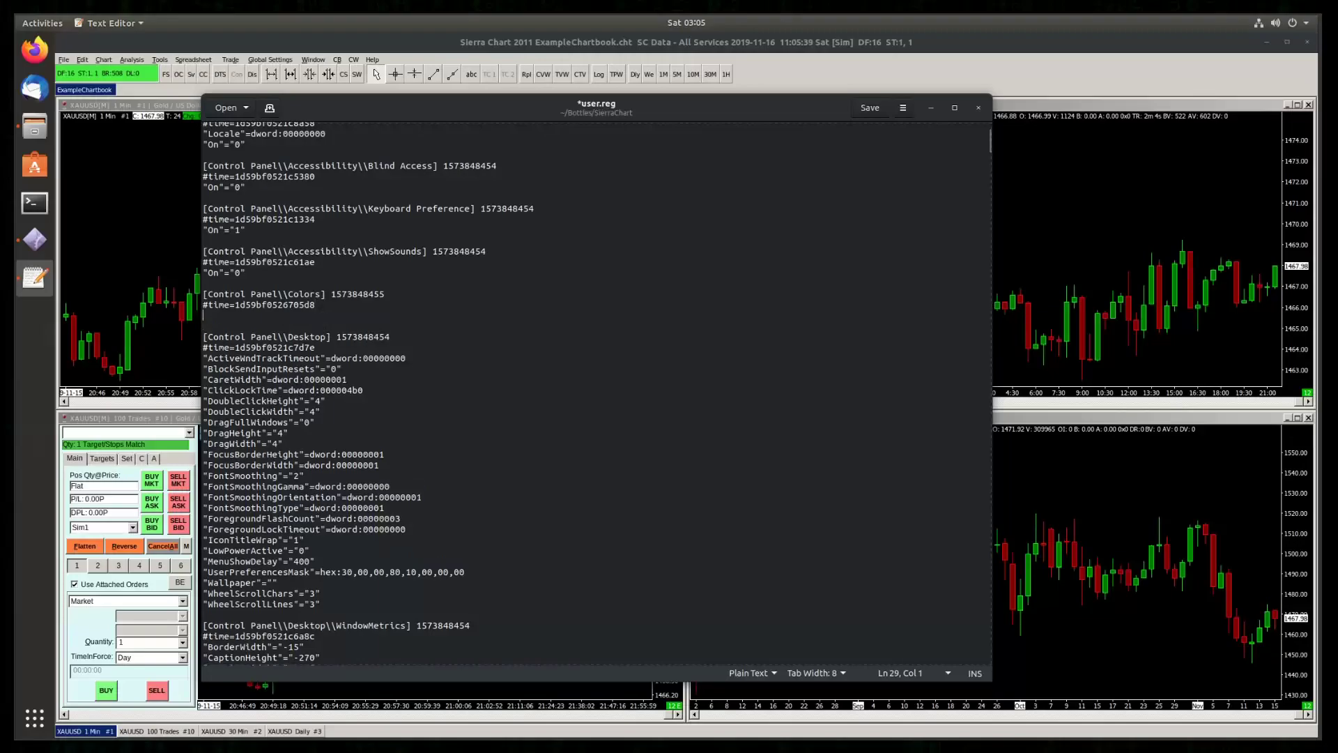
{"action": "type", "text": "\"ActiveBorder\"=\"49 54 58\" \"ActiveTitle\"=\"49 54 58\" \"AppWorkSpace\"=\"60 64 72\" \"Background\"=\"49 54 58\" \"ButtonAlternativeFace\"=\"200 0 0\" \"ButtonDkShadow\"=\"154 154 154\" \"ButtonFace\"=\"49 54 58\" \"ButtonHilight\"=\"119 126 140\" \"ButtonLight\"=\"60 64 72\" \"ButtonShadow\"=\"60 64 72\" \"ButtonText\"=\"219 220 222\" \"GradientActiveTitle\"=\"49 54 58\" \"GradientInactiveTitle\"=\"49 54 58\" \"GrayText\"=\"155 155 155\" \"Hilight\"=\"119 126 140\" \"HilightText\"=\"255 255 255\" \"InactiveBorder\"=\"49 54 58\" \"InactiveTitle\"=\"49 54 58\" \"InactiveTitleText\"=\"219 220 222\" \"InfoText\"=\"159 167 180\" \"InfoWindow\"=\"49 54 58\" \"Menu\"=\"49 54 58\" \"MenuBar\"=\"49 54 58\" \"MenuHilight\"=\"119 126 140\" \"MenuText\"=\"219 220 222\" \"Scrollbar\"=\"73 78 88\" \"TitleText\"=\"219 220 222\" \"Window\"=\"35 38 41\" \"WindowFrame\"=\"49 54 58\" \"WindowText\"=\"219 220 222\""}
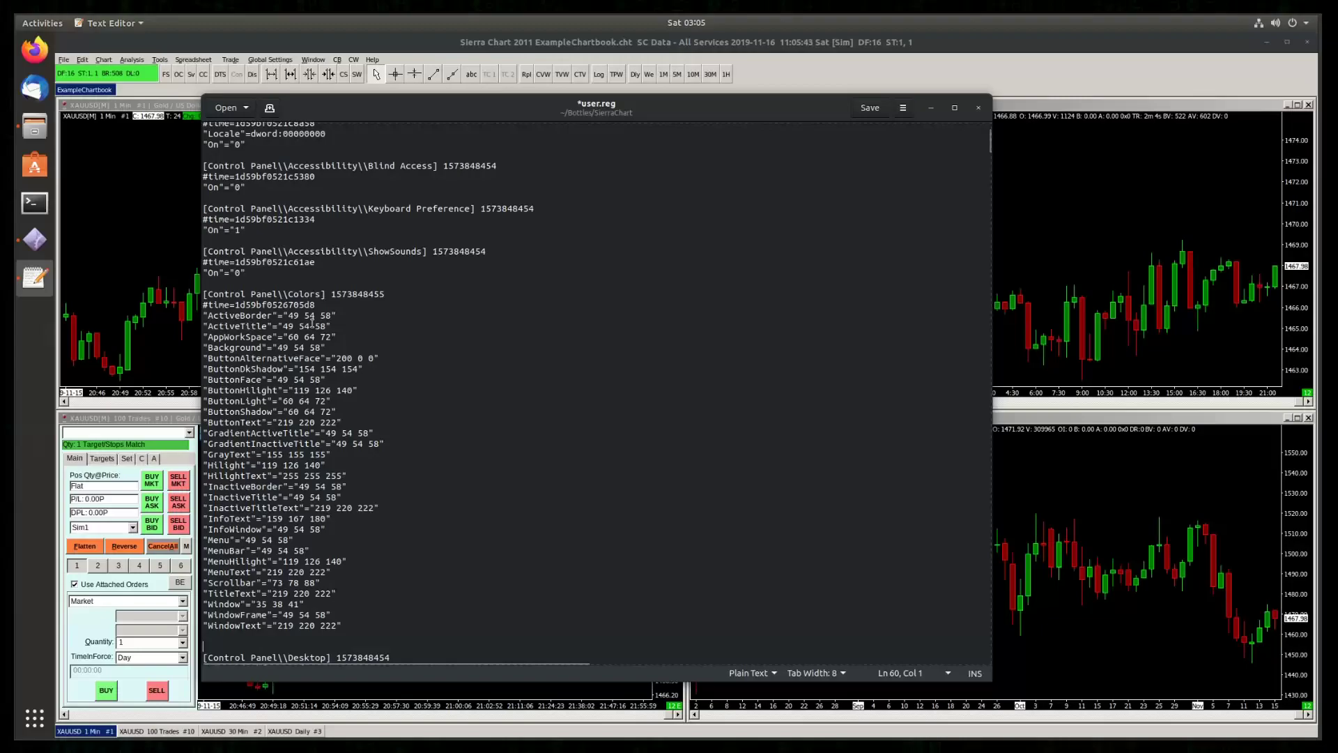
{"action": "key", "text": "BackSpace"}
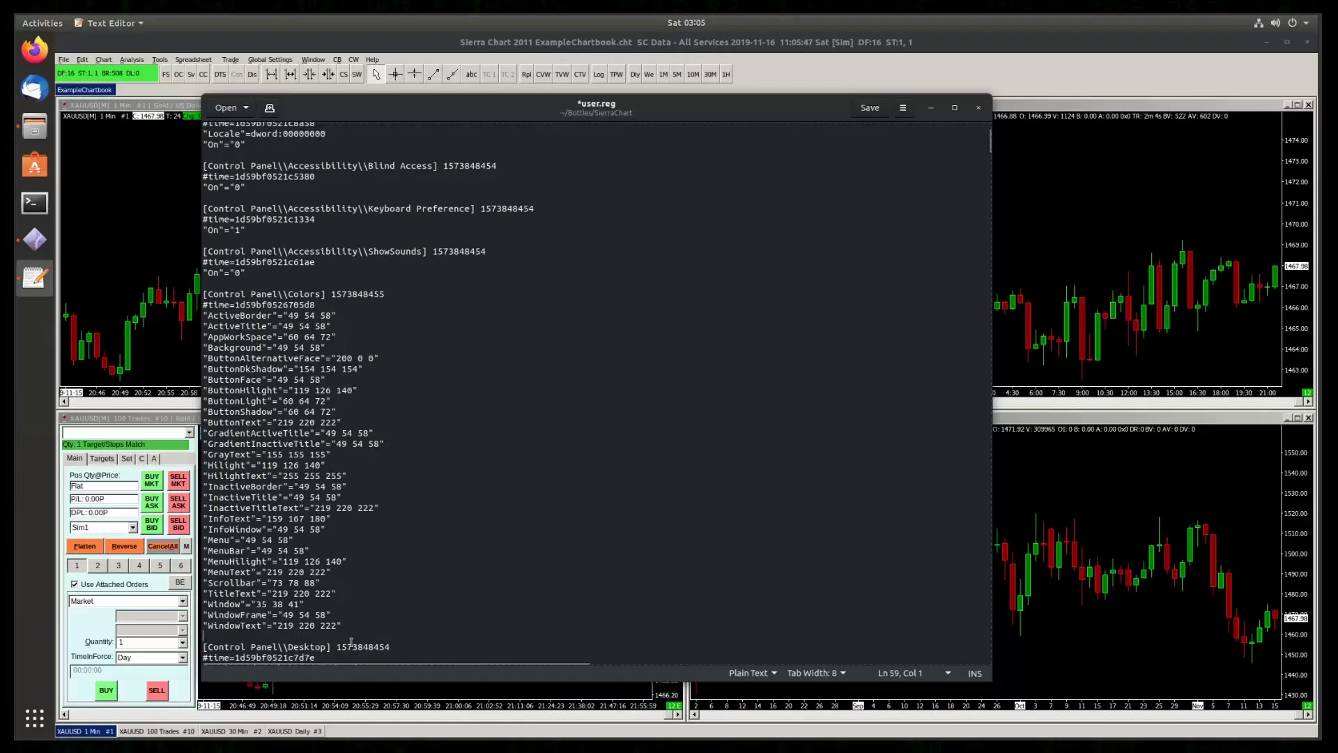
{"action": "key", "text": "Left"}
- Save user.reg, then close the text editor and the file manager
{"action": "left_click", "coordinate": [395, 445]}
{"action": "key", "text": "ctrl+s"}
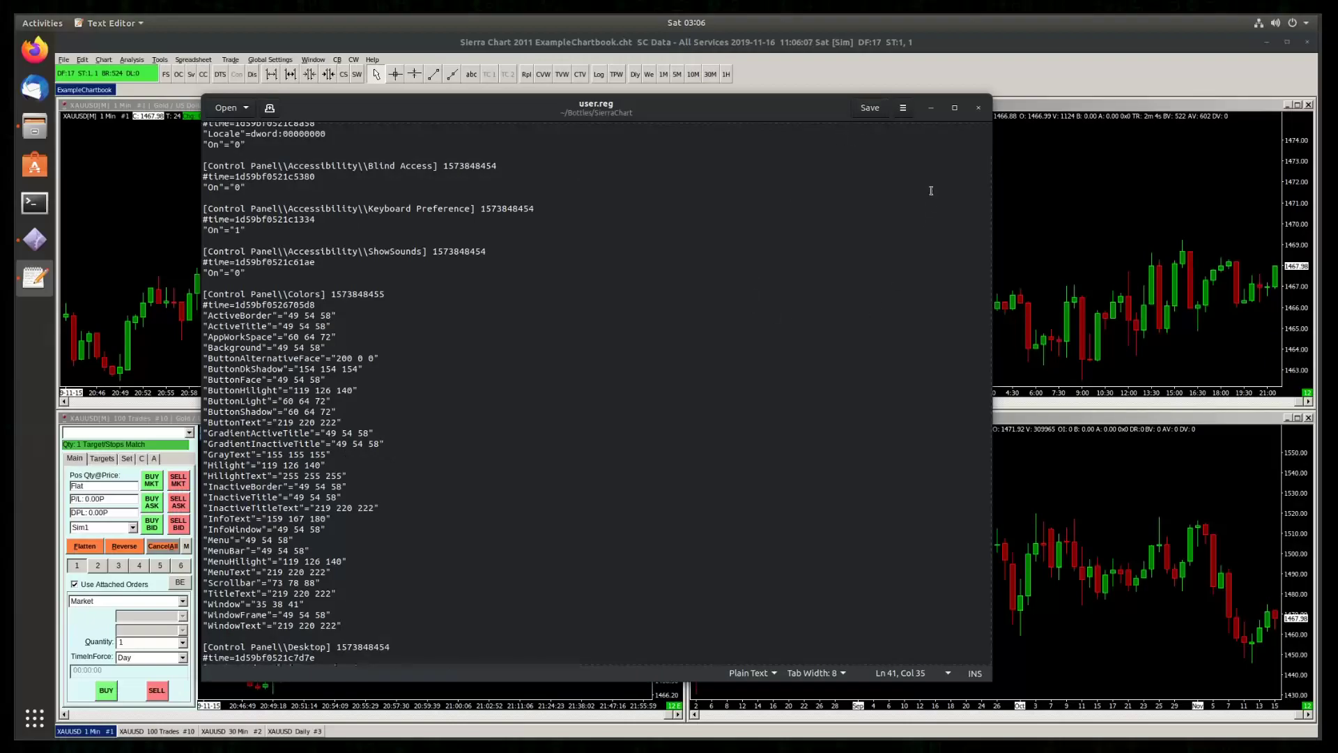
{"action": "left_click", "coordinate": [978, 107]}
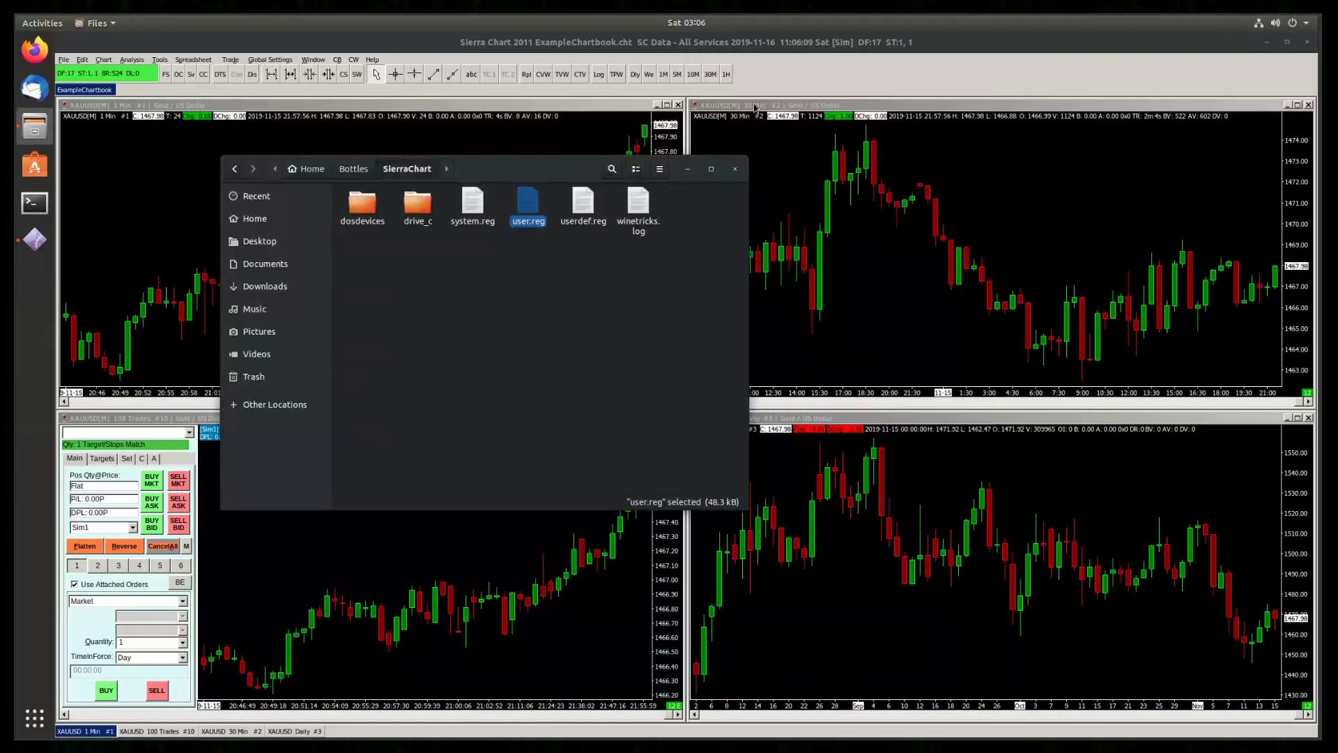
{"action": "left_click", "coordinate": [734, 169]}
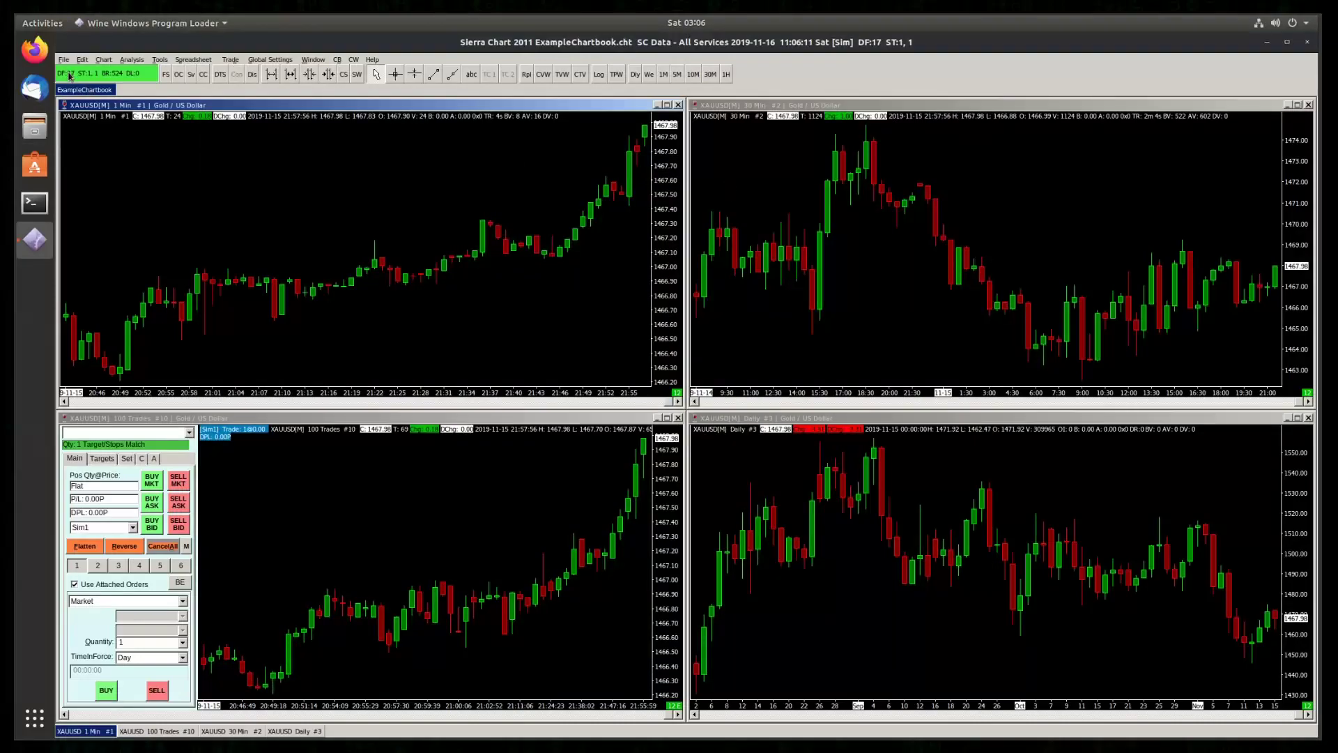
- Exit Sierra Chart, saving everything, and launch it again from the desktop shortcut
{"action": "left_click", "coordinate": [64, 60]}
{"action": "left_click", "coordinate": [278, 307]}
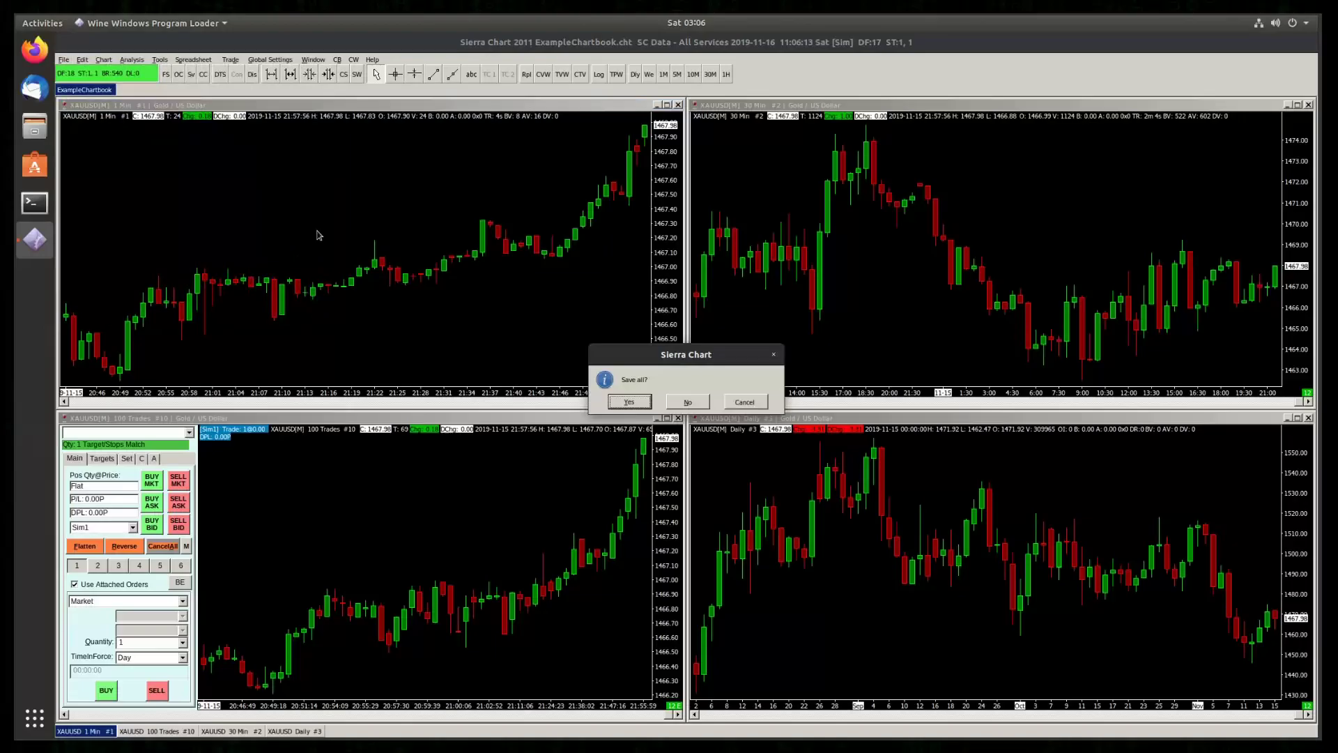
{"action": "left_click", "coordinate": [630, 402]}
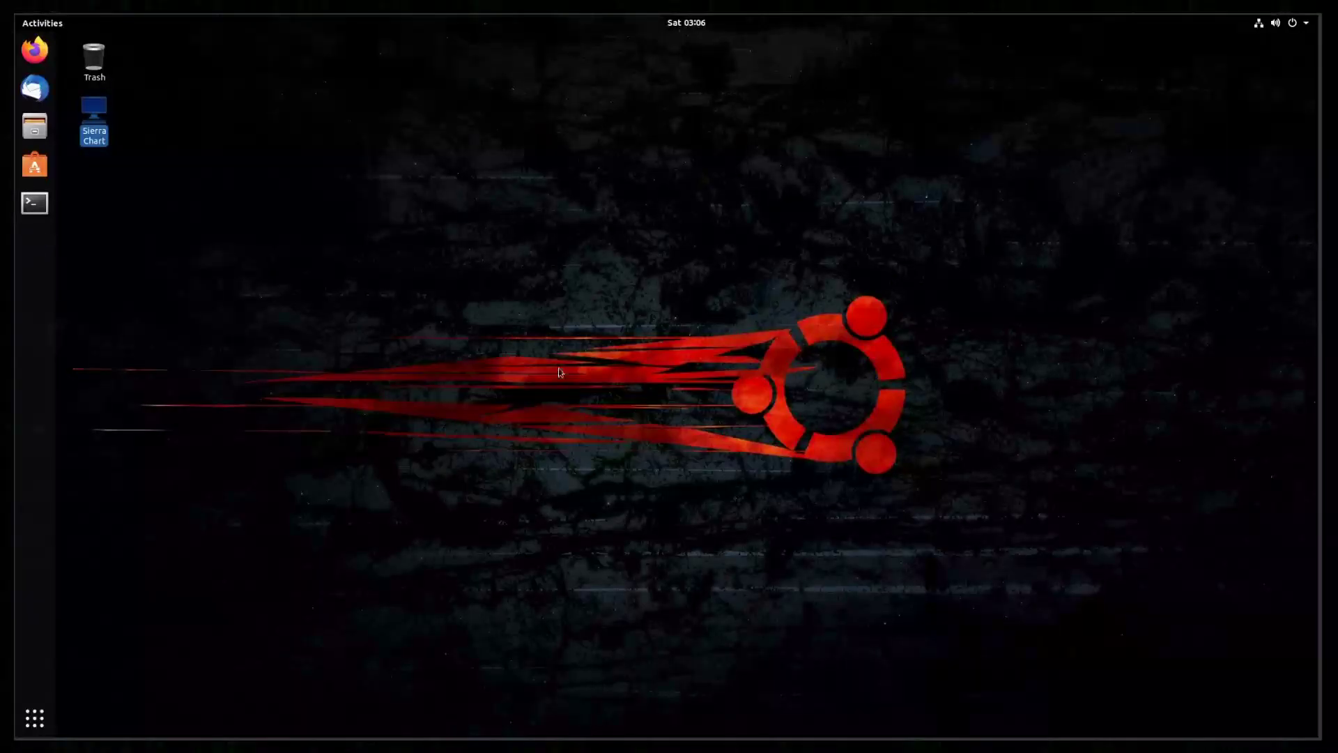
{"action": "left_click", "coordinate": [285, 235]}
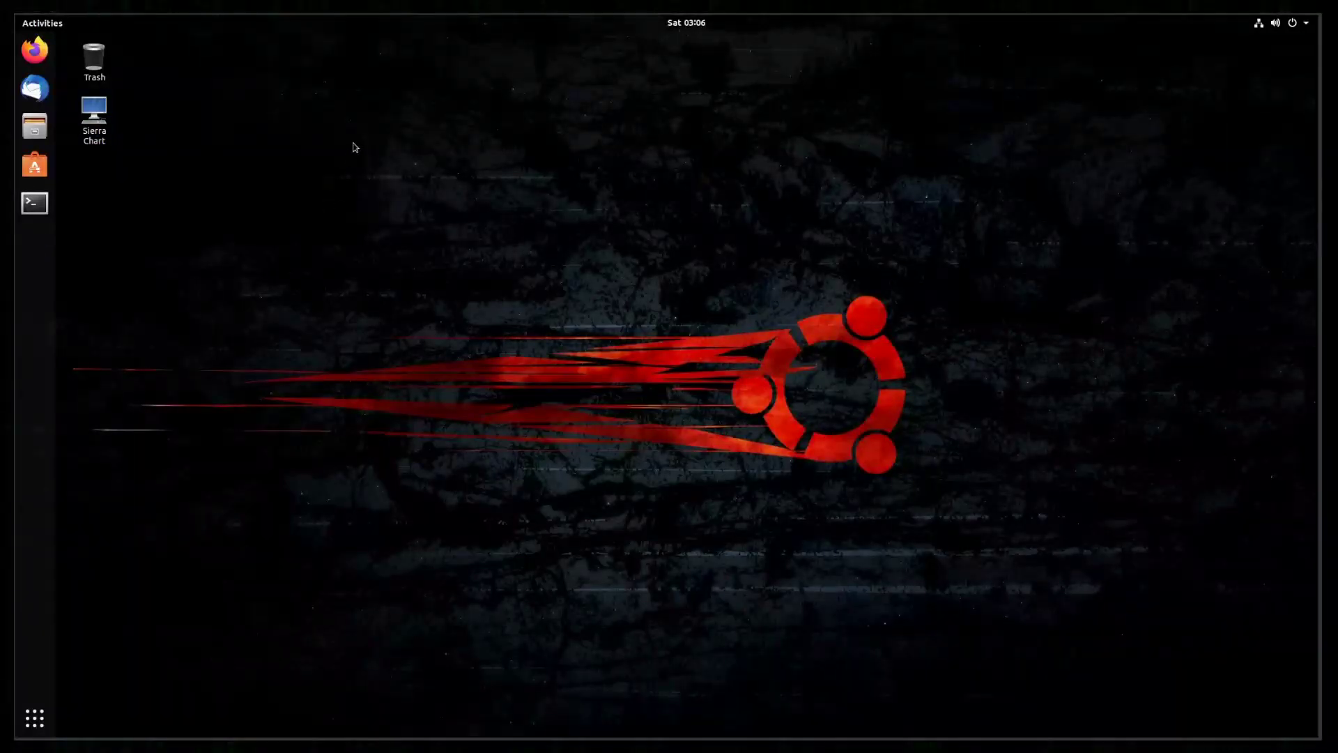
{"action": "left_click", "coordinate": [98, 124]}
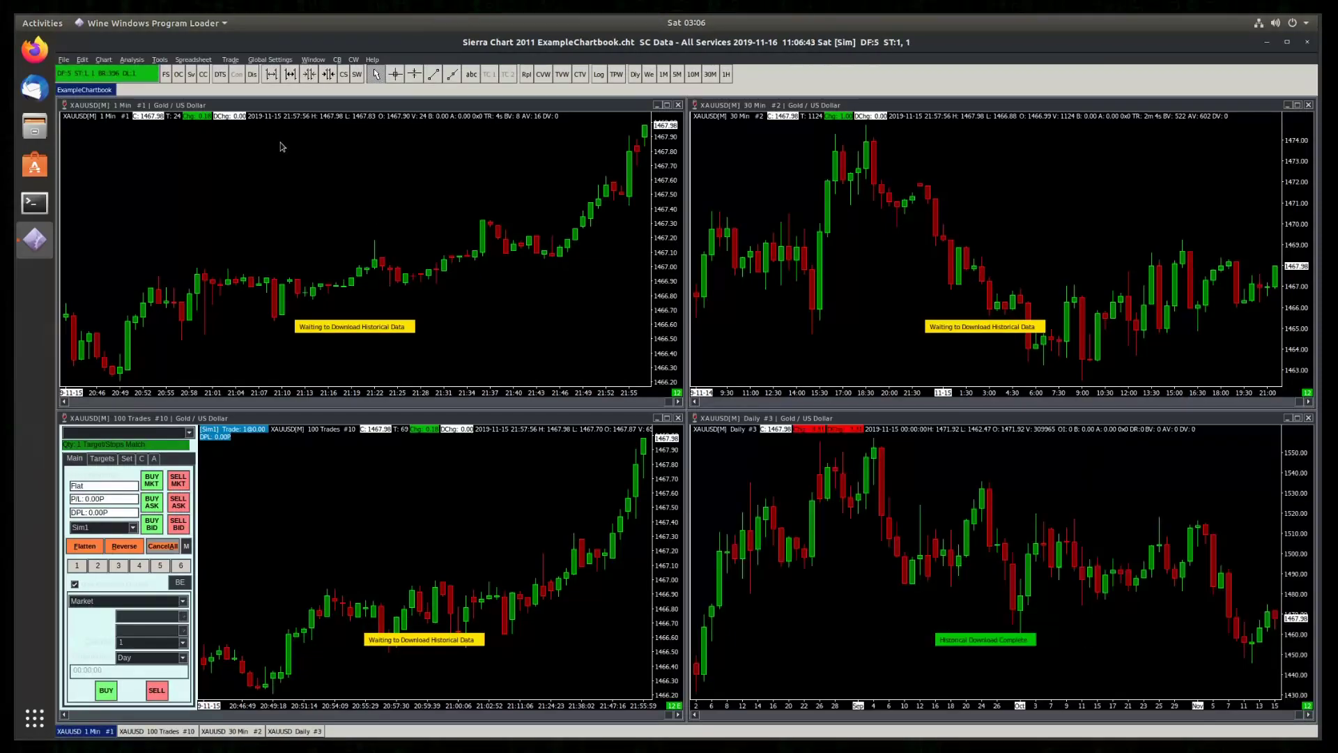
- Bring up the global graphics settings and place the dialog over the middle of the charts
{"action": "left_click", "coordinate": [313, 59]}
{"action": "mouse_move", "coordinate": [270, 59]}
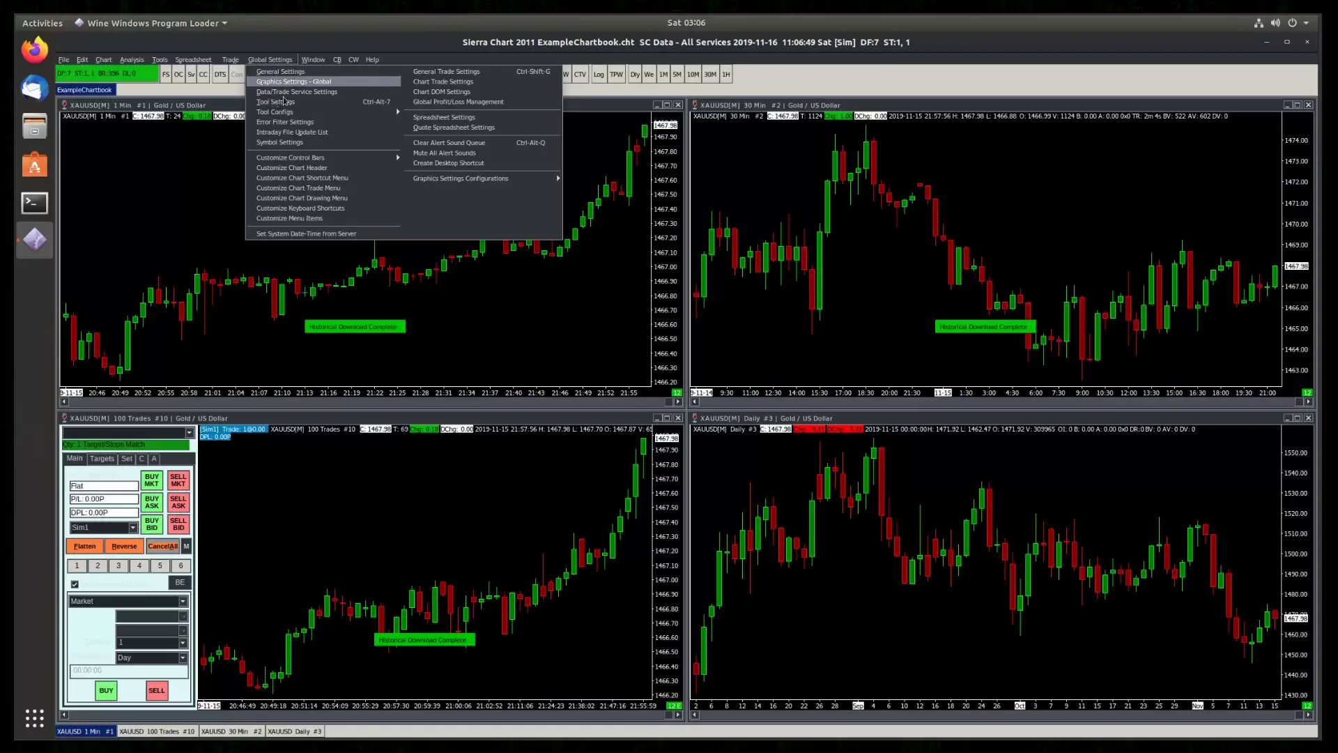
{"action": "left_click", "coordinate": [291, 82]}
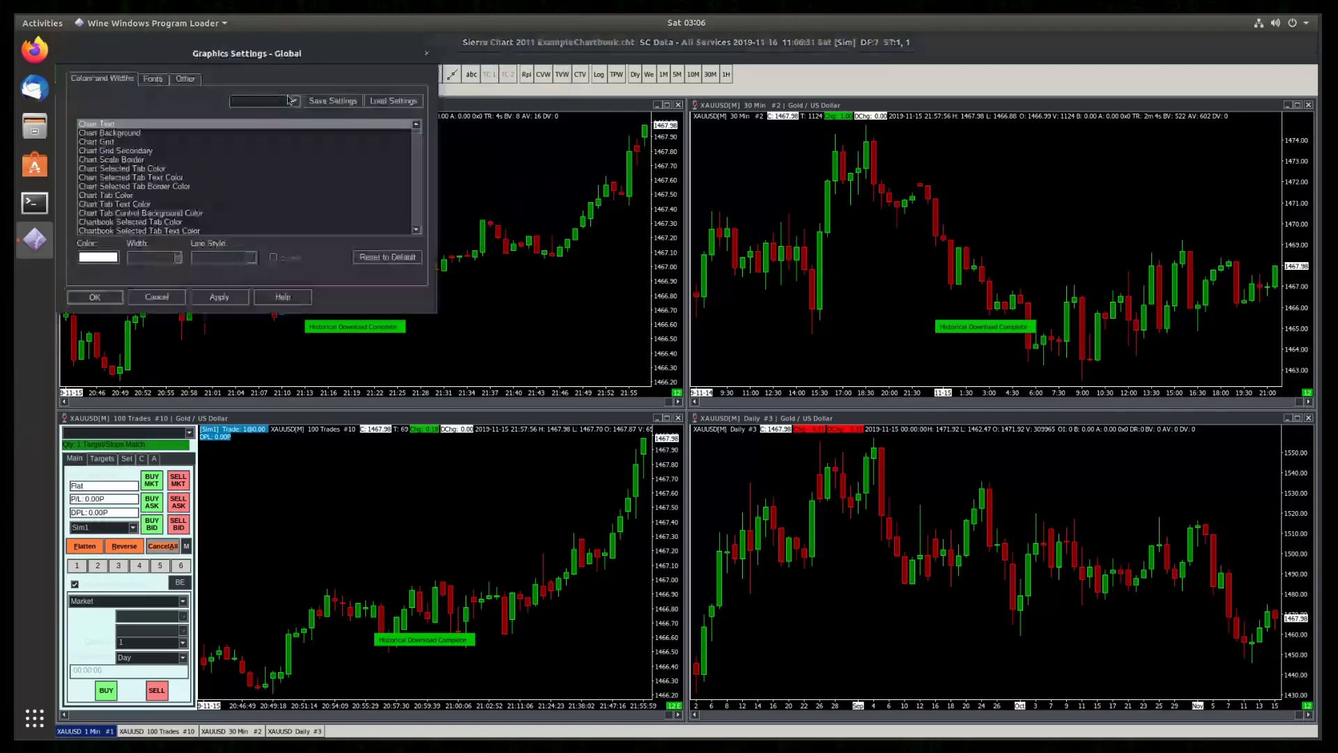
{"action": "left_click_drag", "start_coordinate": [350, 89], "coordinate": [613, 172]}
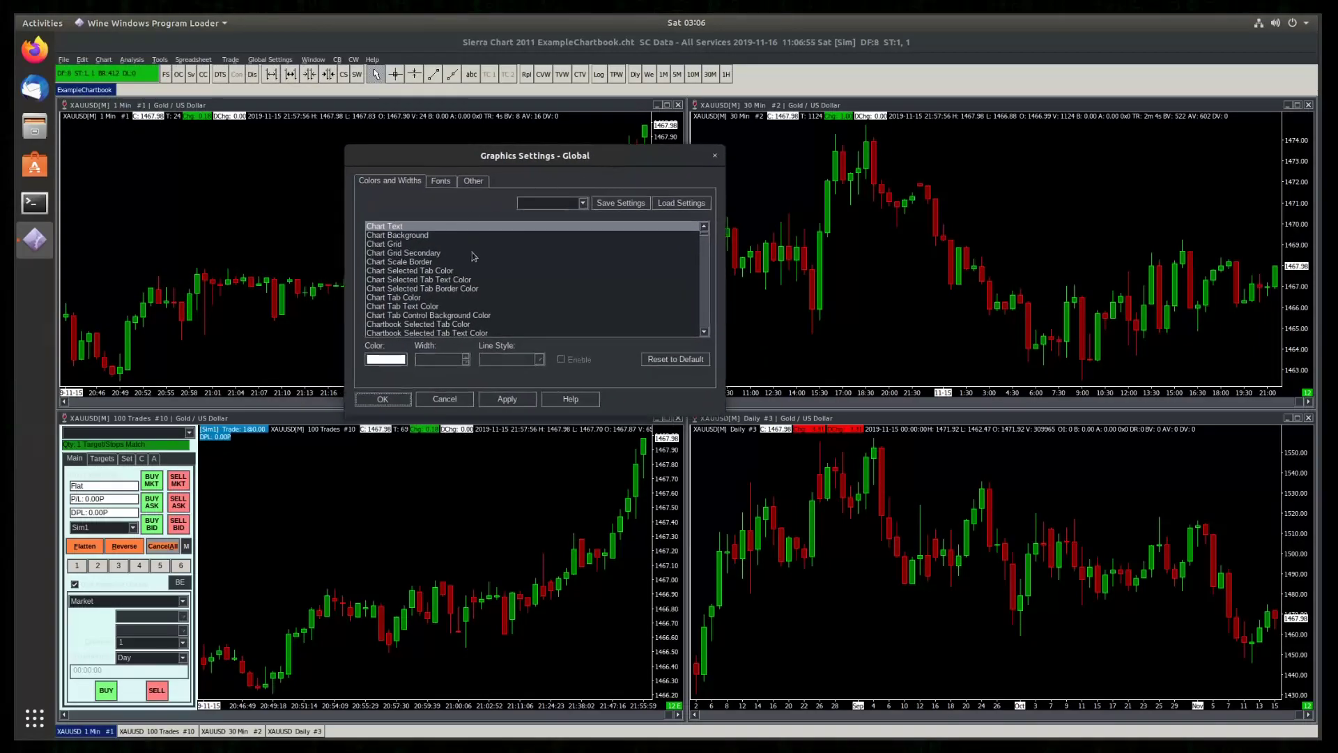
- Examine the colors and widths entries, from the chart colors down to the Trade DOM items, to see which elements can be recolored
{"action": "left_click", "coordinate": [448, 245]}
{"action": "key", "text": "Up"}
{"action": "key", "text": "Up"}
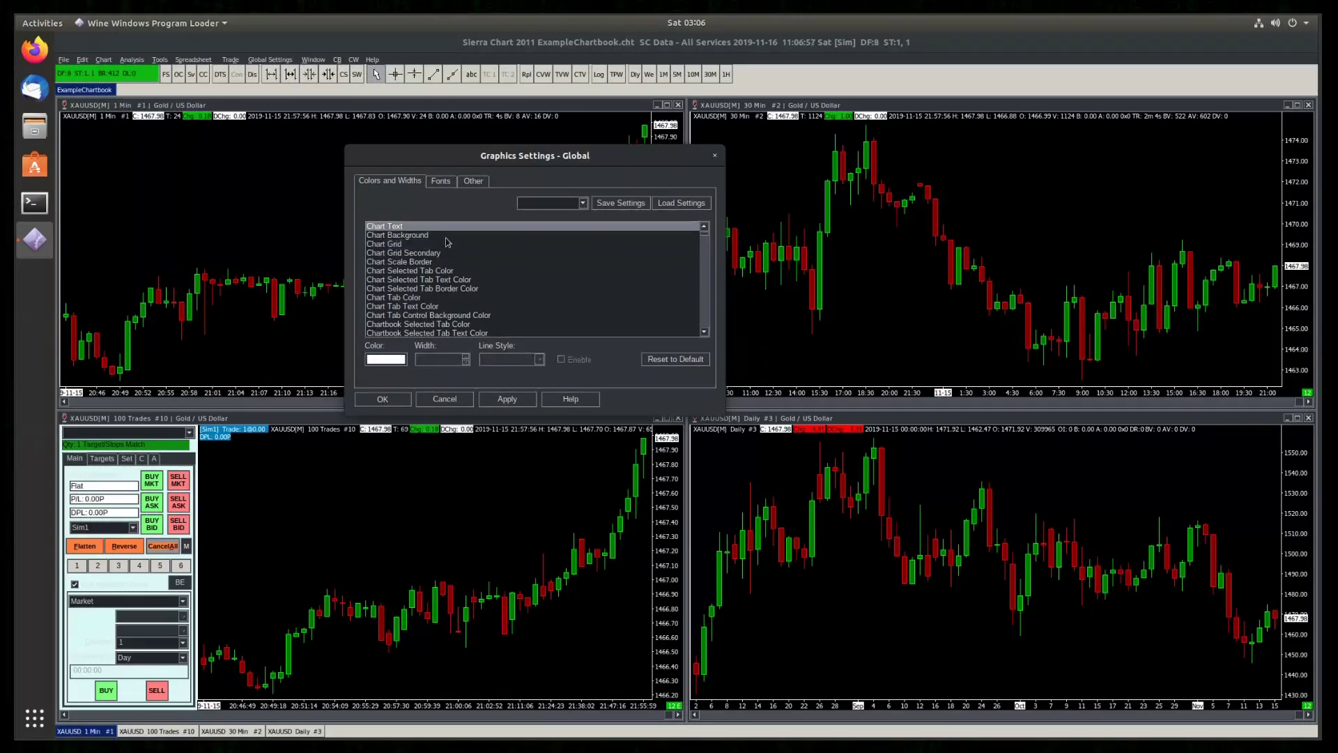
{"action": "key", "text": "Down"}
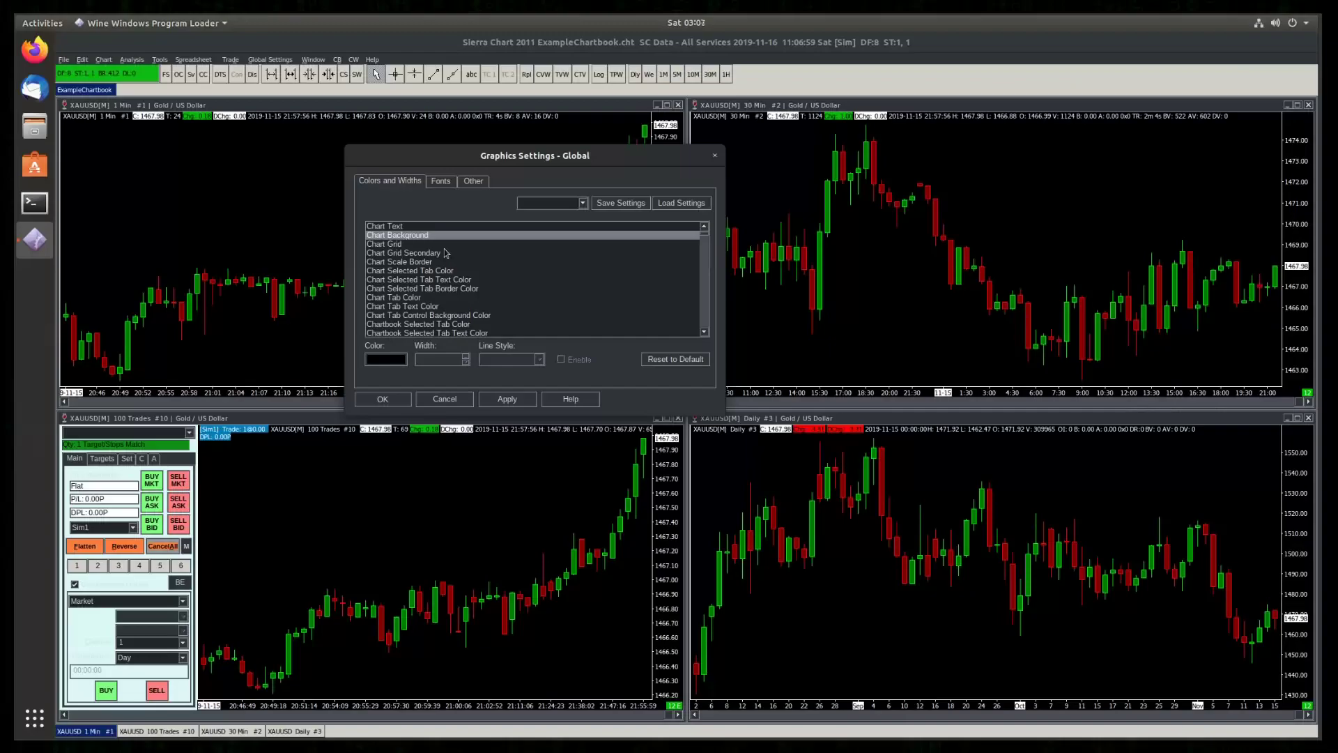
{"action": "key", "text": "Down"}
{"action": "key", "text": "Down"}
{"action": "key", "text": "Down"}
{"action": "key", "text": "Down"}
{"action": "key", "text": "Down"}
{"action": "key", "text": "Down"}
{"action": "key", "text": "Down"}
{"action": "key", "text": "Down"}
{"action": "key", "text": "Down"}
{"action": "key", "text": "Down"}
{"action": "key", "text": "Down"}
{"action": "key", "text": "Down"}
{"action": "key", "text": "Down"}
{"action": "key", "text": "Down"}
{"action": "key", "text": "Down"}
{"action": "key", "text": "Down"}
{"action": "key", "text": "Down"}
{"action": "key", "text": "Down"}
{"action": "key", "text": "Down"}
{"action": "key", "text": "Down"}
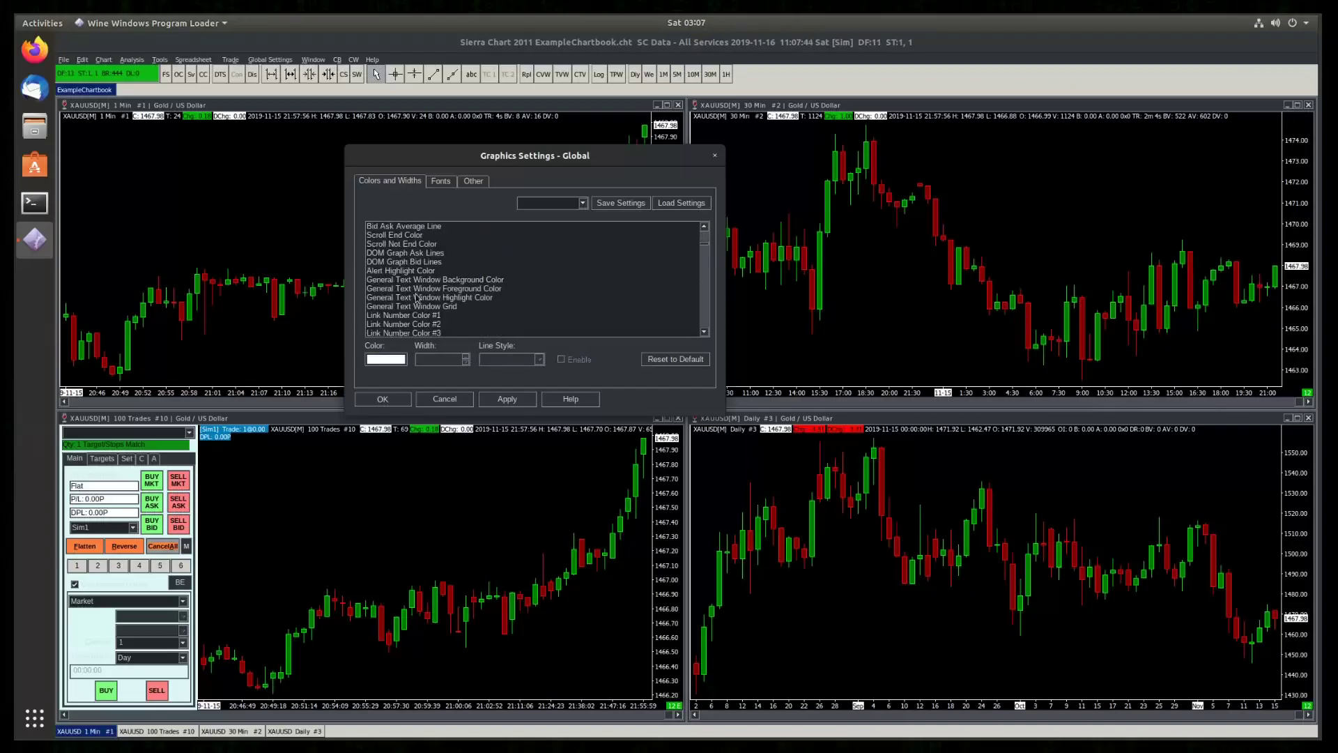
{"action": "key", "text": "Down"}
{"action": "key", "text": "Down"}
{"action": "key", "text": "Down"}
{"action": "key", "text": "Down"}
{"action": "key", "text": "Down"}
{"action": "key", "text": "Down"}
{"action": "key", "text": "Down"}
{"action": "key", "text": "Down"}
{"action": "key", "text": "Down"}
{"action": "key", "text": "Down"}
{"action": "key", "text": "Down"}
{"action": "key", "text": "Down"}
{"action": "key", "text": "Down"}
{"action": "key", "text": "Down"}
{"action": "key", "text": "Down"}
{"action": "key", "text": "Down"}
{"action": "key", "text": "Down"}
{"action": "key", "text": "Down"}
{"action": "key", "text": "Down"}
{"action": "key", "text": "Down"}
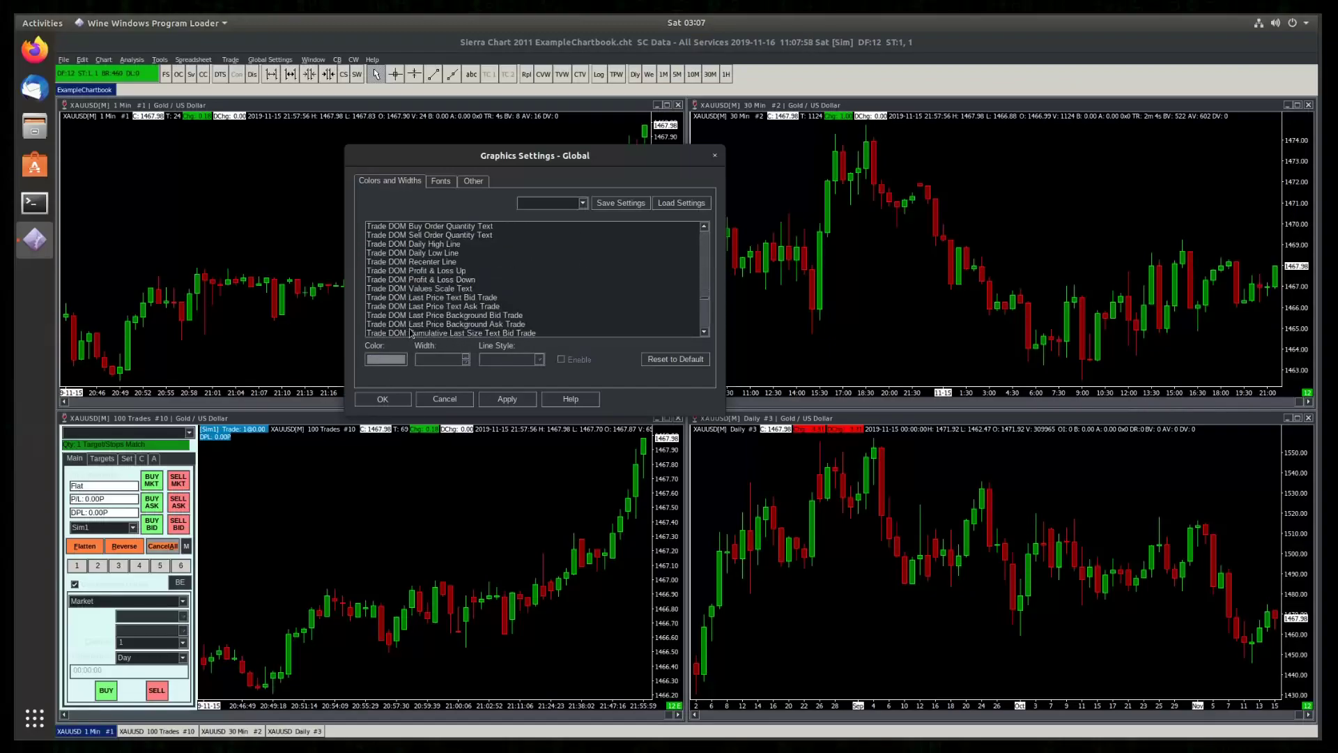
{"action": "scroll", "coordinate": [410, 333], "scroll_direction": "up", "scroll_amount": 5}
{"action": "left_click", "coordinate": [398, 227]}
{"action": "left_click", "coordinate": [397, 235]}
{"action": "left_click", "coordinate": [397, 243]}
{"action": "left_click", "coordinate": [397, 262]}
{"action": "left_click", "coordinate": [397, 271]}
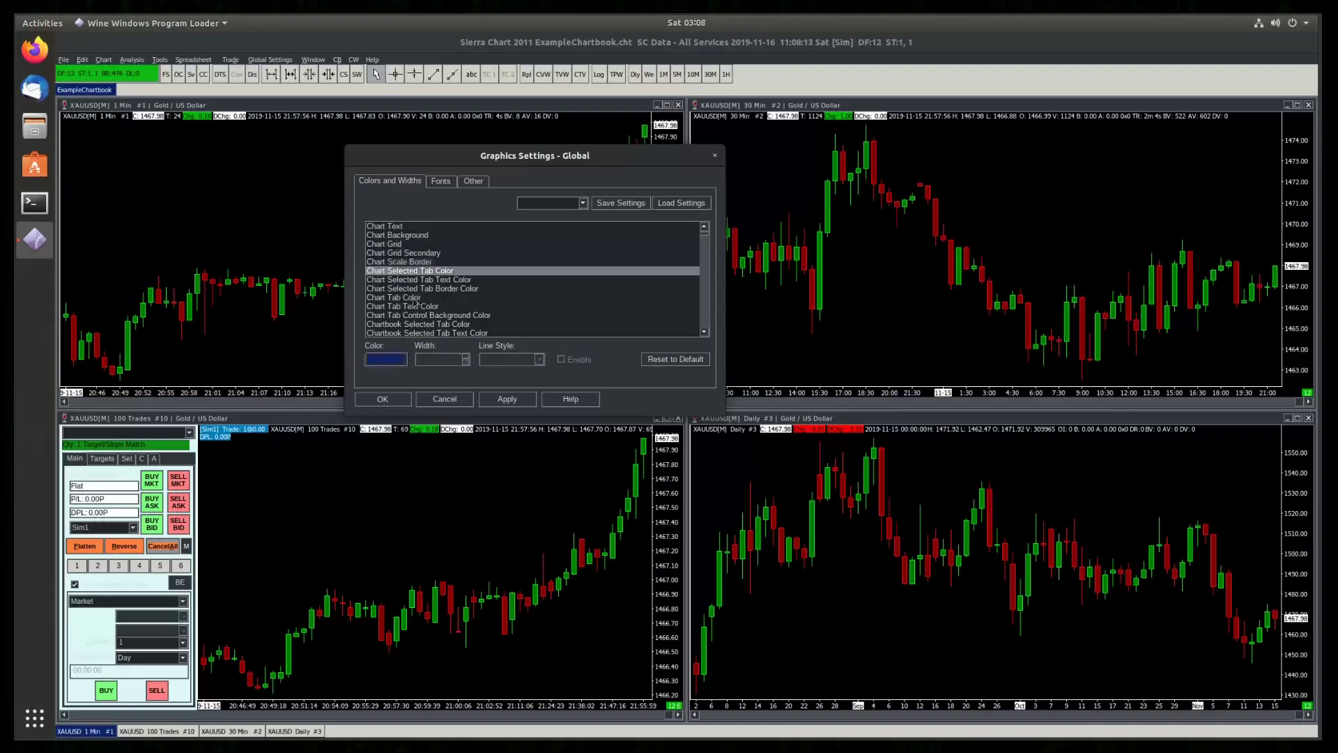
- Set Chart Tab Color to a dark color and Chart Tab Text Color to white, and apply both
{"action": "left_click", "coordinate": [397, 298]}
{"action": "scroll", "coordinate": [397, 298], "scroll_direction": "down", "scroll_amount": 2}
{"action": "left_click", "coordinate": [385, 359]}
{"action": "left_click", "coordinate": [422, 369]}
{"action": "left_click", "coordinate": [507, 399]}
{"action": "left_click", "coordinate": [398, 252]}
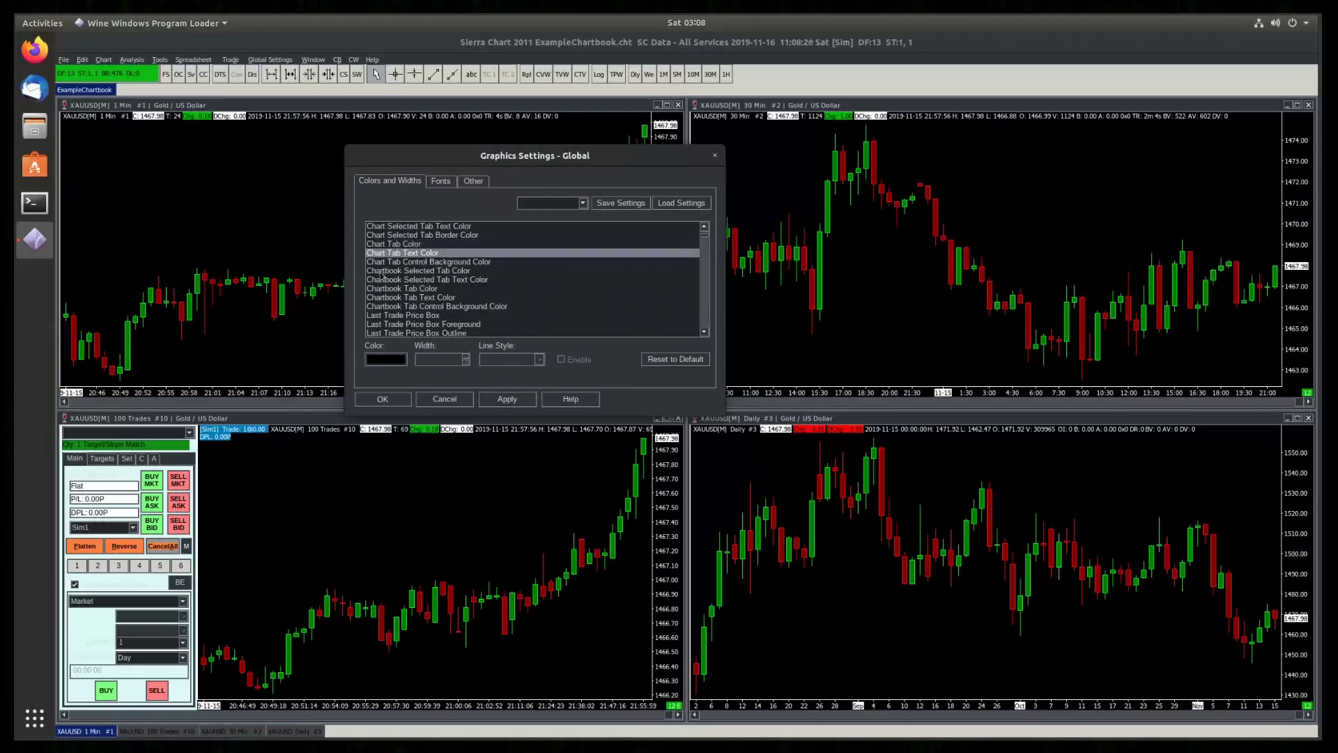
{"action": "left_click", "coordinate": [385, 360]}
{"action": "left_click", "coordinate": [425, 370]}
{"action": "left_click", "coordinate": [507, 399]}
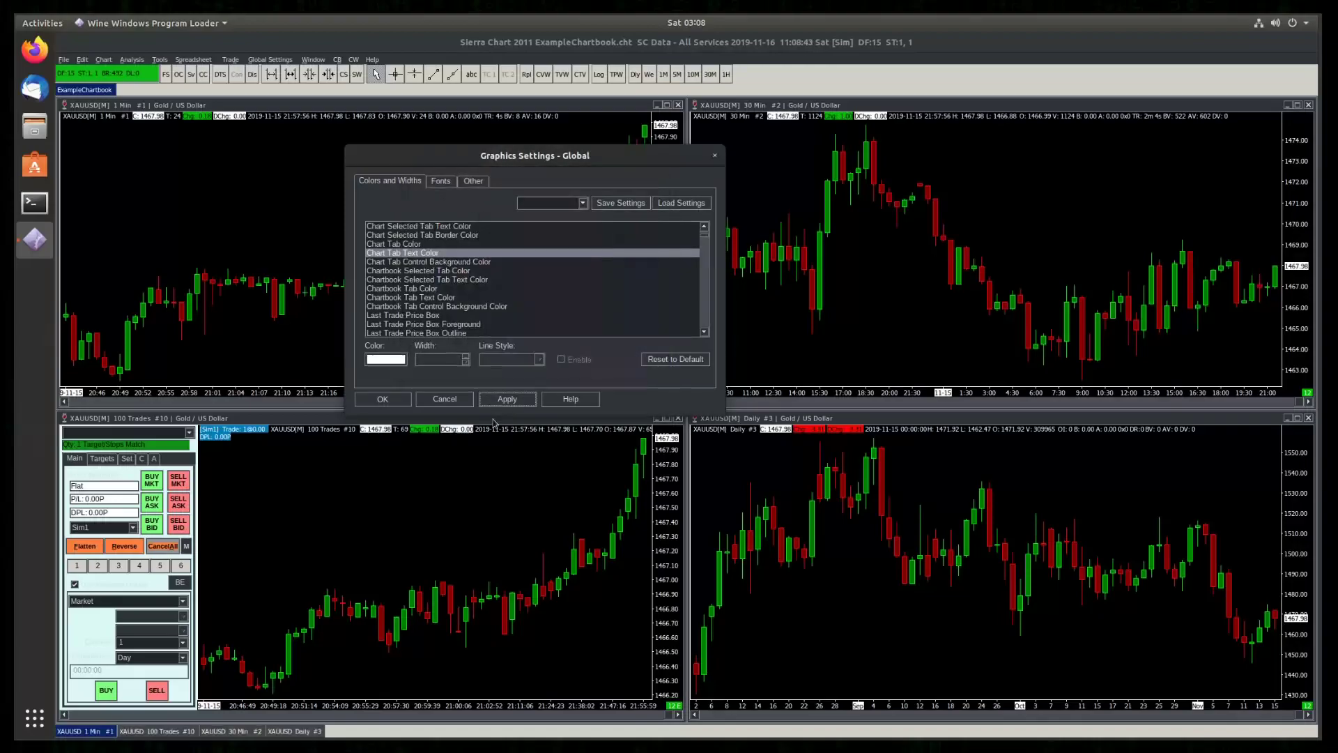
- Set Chart Tab Control Background Color to a dark color and apply it
{"action": "left_click", "coordinate": [418, 262]}
{"action": "left_click", "coordinate": [385, 359]}
{"action": "left_click", "coordinate": [425, 369]}
{"action": "left_click", "coordinate": [507, 399]}
- Set Chartbook Tab Color to the first custom color and Chartbook Tab Text Color to white, and apply them
{"action": "left_click", "coordinate": [418, 271]}
{"action": "left_click", "coordinate": [418, 288]}
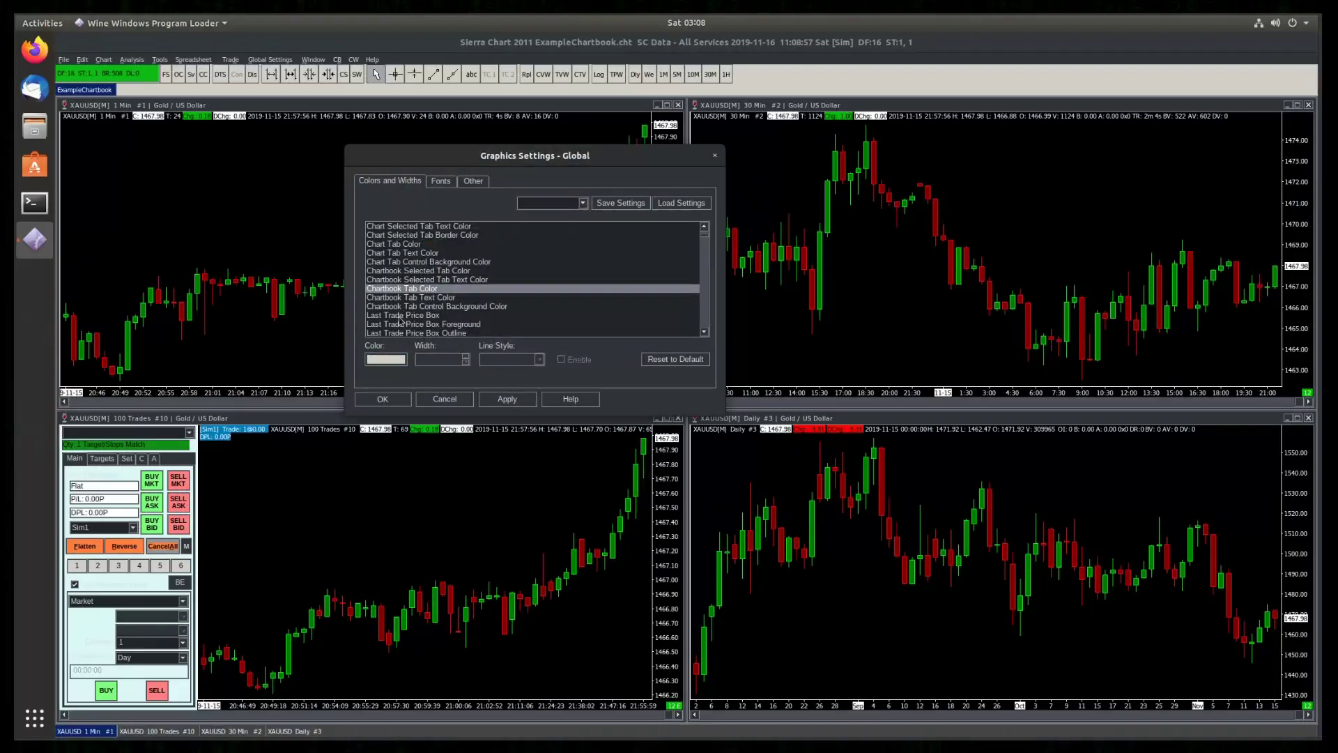
{"action": "left_click", "coordinate": [386, 360]}
{"action": "left_click", "coordinate": [414, 321]}
{"action": "left_click", "coordinate": [423, 368]}
{"action": "left_click", "coordinate": [419, 298]}
{"action": "left_click", "coordinate": [386, 360]}
{"action": "left_click", "coordinate": [524, 289]}
{"action": "left_click", "coordinate": [423, 369]}
{"action": "left_click", "coordinate": [508, 400]}
- Set Chartbook Tab Control Background Color to the first custom color and apply it
{"action": "left_click", "coordinate": [425, 307]}
{"action": "left_click", "coordinate": [386, 360]}
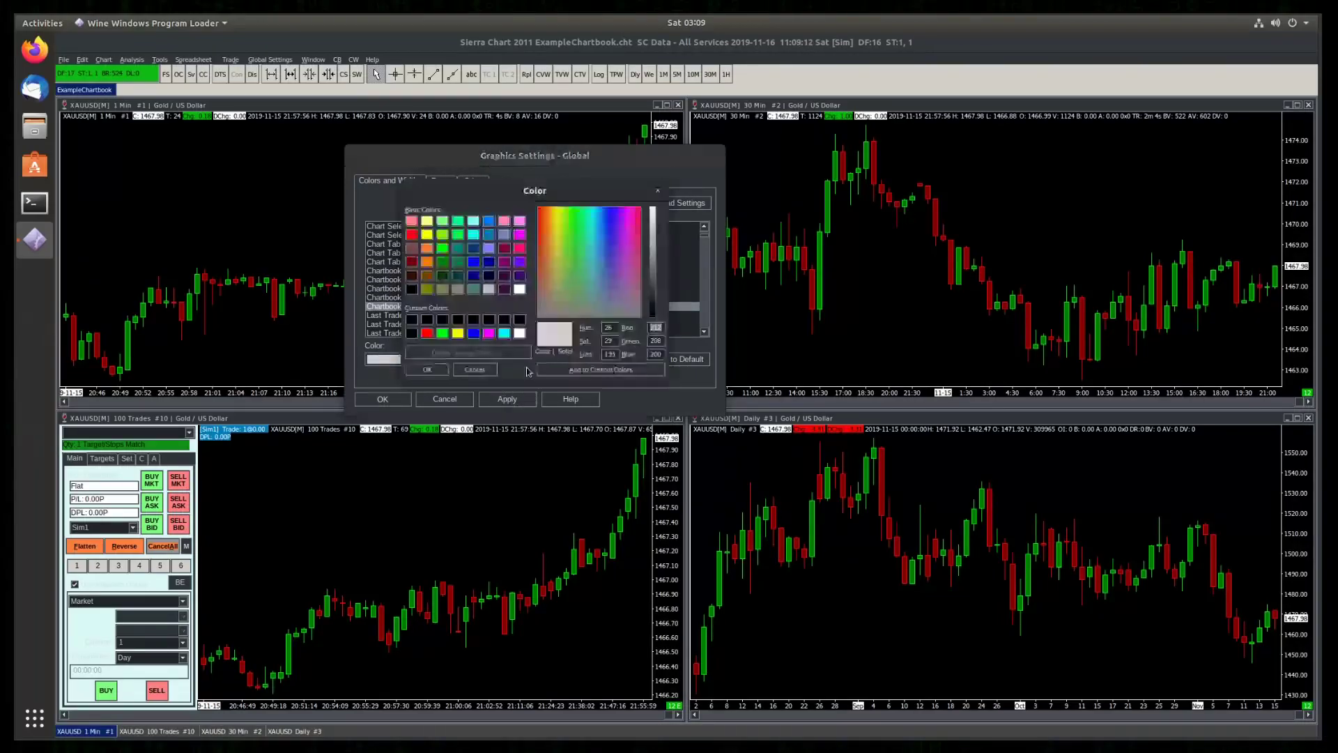
{"action": "left_click", "coordinate": [414, 321]}
{"action": "left_click", "coordinate": [424, 369]}
{"action": "left_click", "coordinate": [507, 399]}
- Set General Text Window Background Color to the first custom color and General Text Window Foreground Color to white
{"action": "scroll", "coordinate": [459, 301], "scroll_direction": "down", "scroll_amount": 7}
{"action": "scroll", "coordinate": [459, 301], "scroll_direction": "down", "scroll_amount": 1}
{"action": "left_click", "coordinate": [446, 280]}
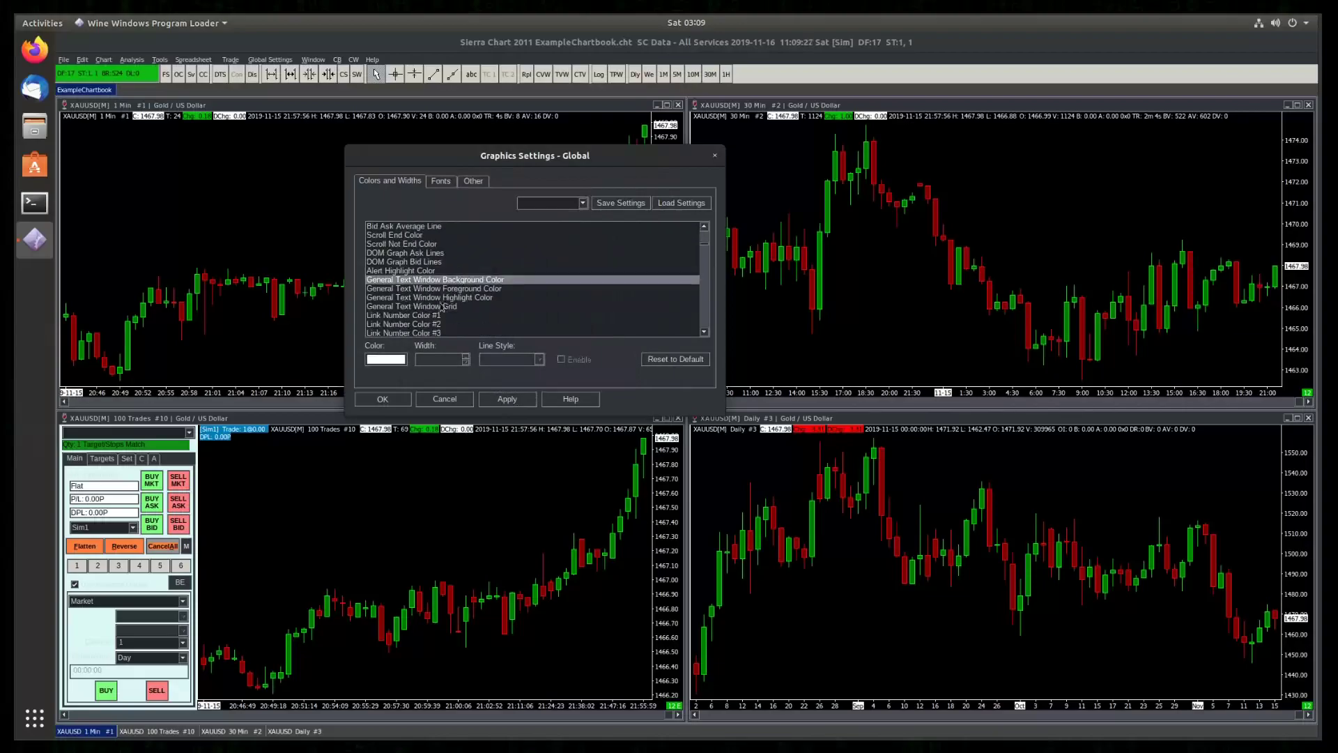
{"action": "left_click", "coordinate": [386, 360]}
{"action": "left_click", "coordinate": [413, 322]}
{"action": "left_click", "coordinate": [425, 370]}
{"action": "left_click", "coordinate": [439, 288]}
{"action": "left_click", "coordinate": [386, 359]}
{"action": "left_click", "coordinate": [522, 289]}
{"action": "left_click", "coordinate": [425, 370]}
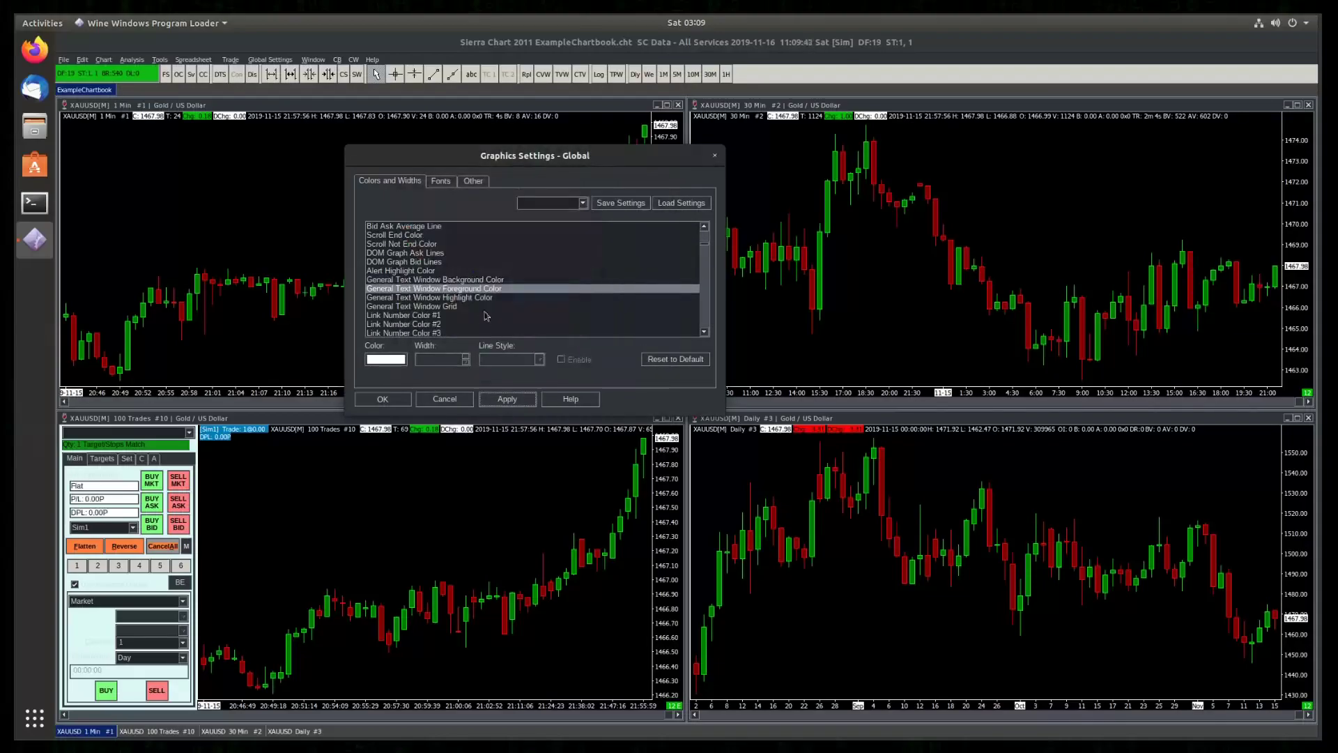
- Choose the color for General Text Window Grid and apply the general text window changes
{"action": "left_click", "coordinate": [446, 307]}
{"action": "left_click", "coordinate": [386, 359]}
{"action": "left_click", "coordinate": [426, 369]}
{"action": "left_click", "coordinate": [507, 399]}
{"action": "left_click", "coordinate": [439, 298]}
{"action": "left_click", "coordinate": [386, 360]}
{"action": "key", "text": "Escape"}
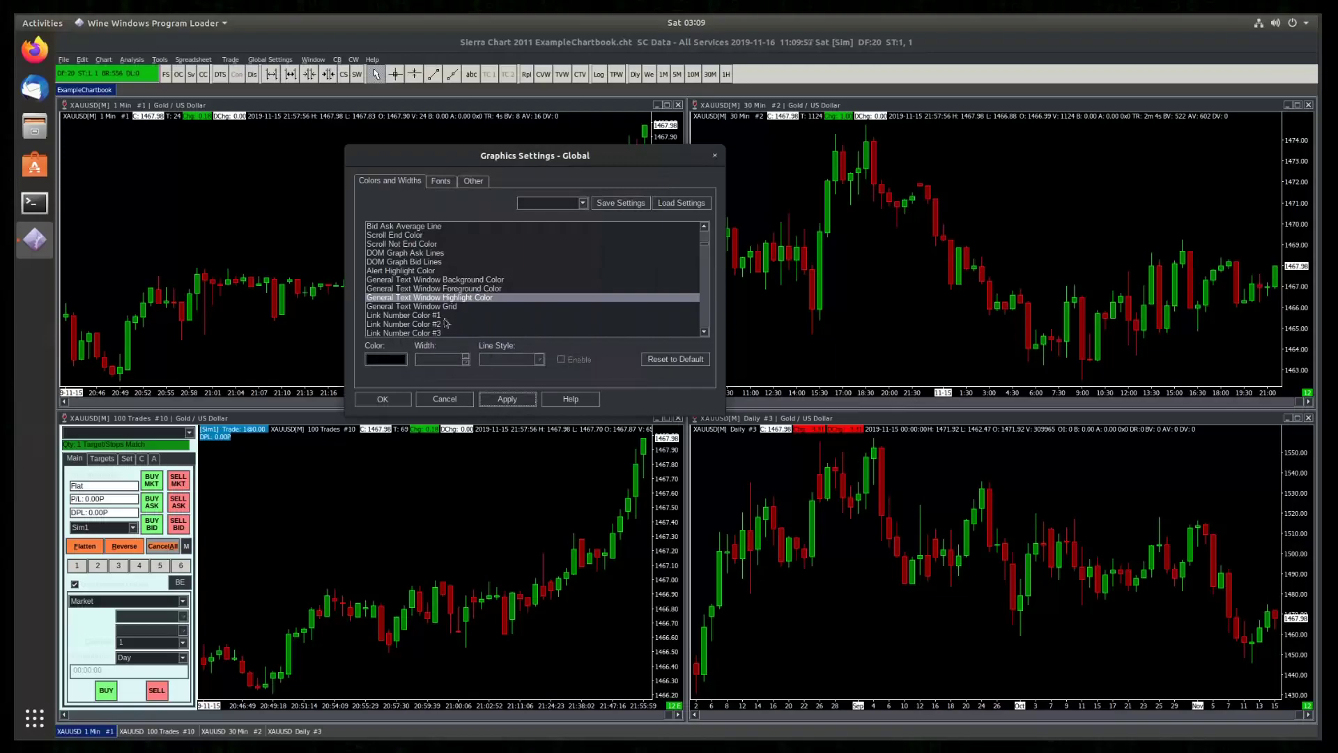
- Set the Control Bar button default background to a dark color and apply it
{"action": "scroll", "coordinate": [451, 319], "scroll_direction": "down", "scroll_amount": 4}
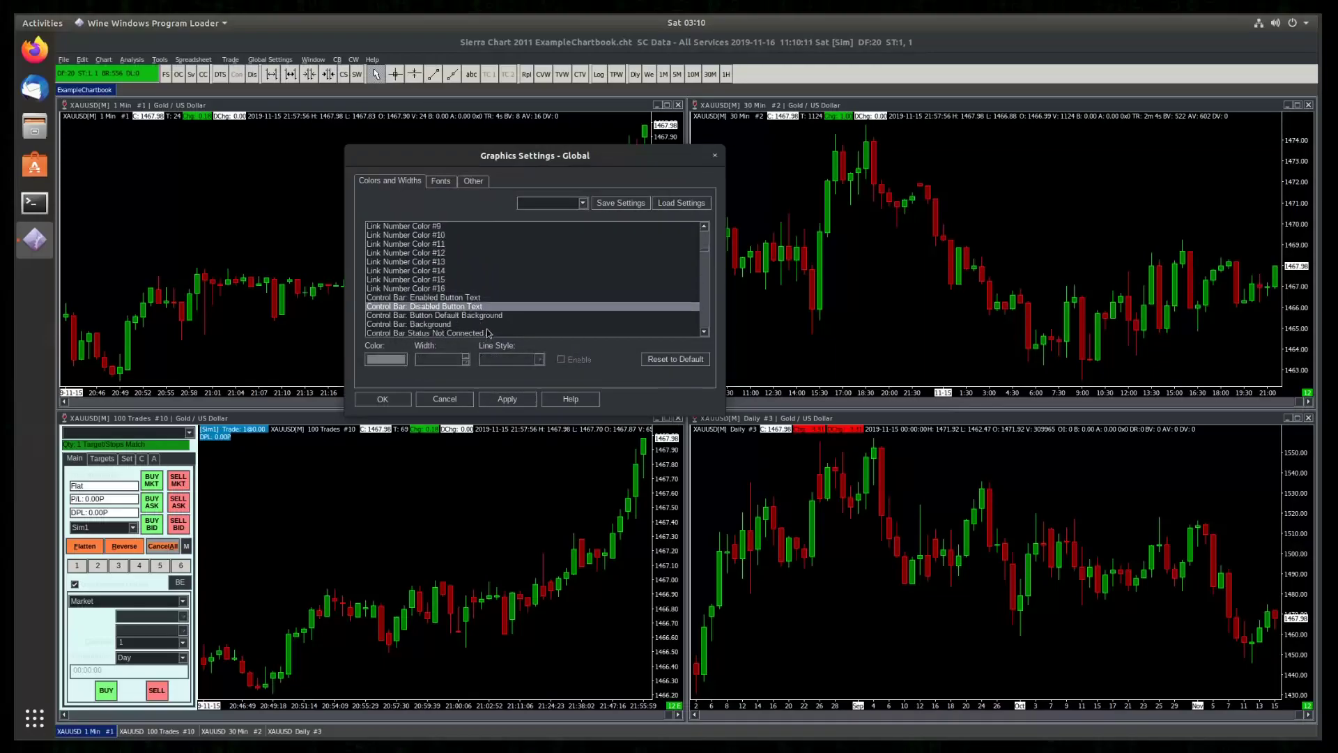
{"action": "scroll", "coordinate": [487, 329], "scroll_direction": "down", "scroll_amount": 1}
{"action": "left_click", "coordinate": [446, 289]}
{"action": "left_click", "coordinate": [386, 360]}
{"action": "left_click", "coordinate": [426, 369]}
{"action": "left_click", "coordinate": [507, 399]}
- Set the Control Bar disabled button text to white and the enabled button text to a light color, and apply them
{"action": "left_click", "coordinate": [443, 279]}
{"action": "left_click", "coordinate": [386, 360]}
{"action": "left_click", "coordinate": [425, 370]}
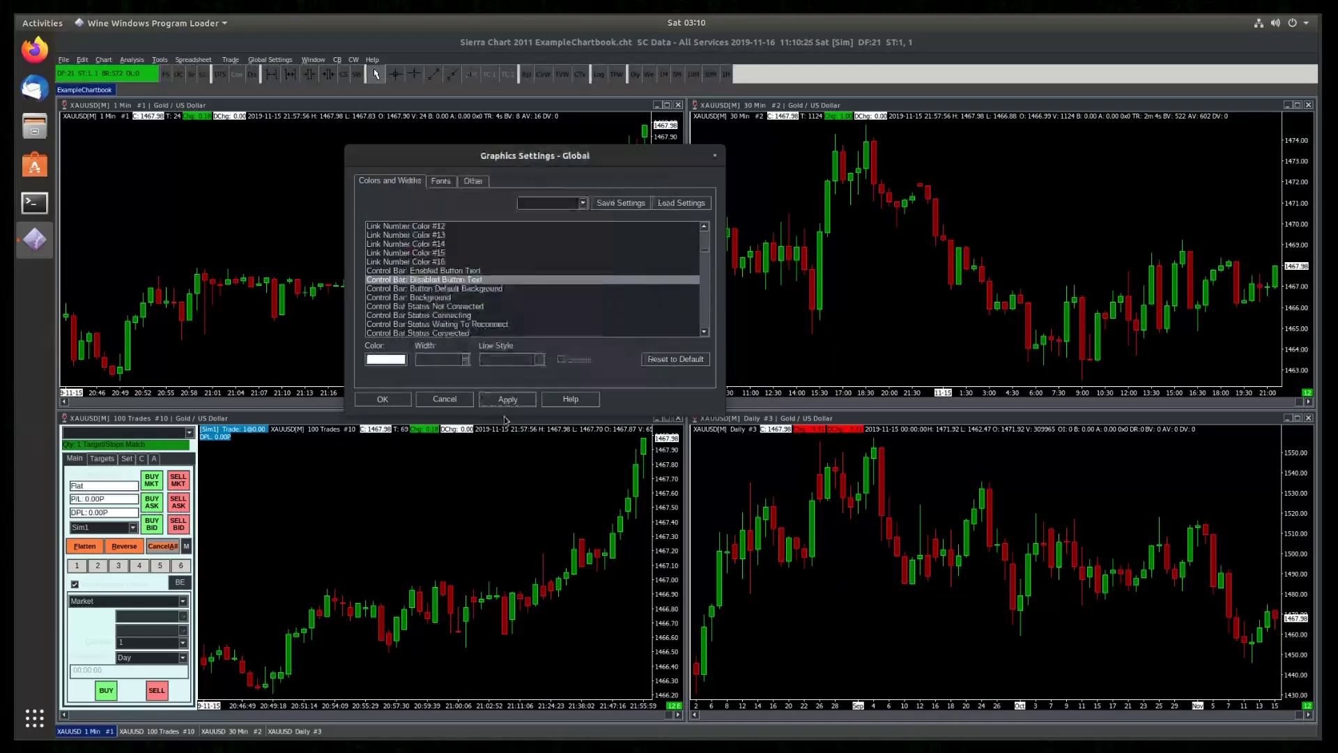
{"action": "left_click", "coordinate": [446, 270]}
{"action": "left_click", "coordinate": [386, 359]}
{"action": "left_click", "coordinate": [425, 369]}
{"action": "left_click", "coordinate": [507, 399]}
- Set the Control Bar background to a dark color and apply it
{"action": "left_click", "coordinate": [443, 298]}
{"action": "left_click", "coordinate": [386, 360]}
{"action": "left_click", "coordinate": [425, 369]}
{"action": "left_click", "coordinate": [508, 399]}
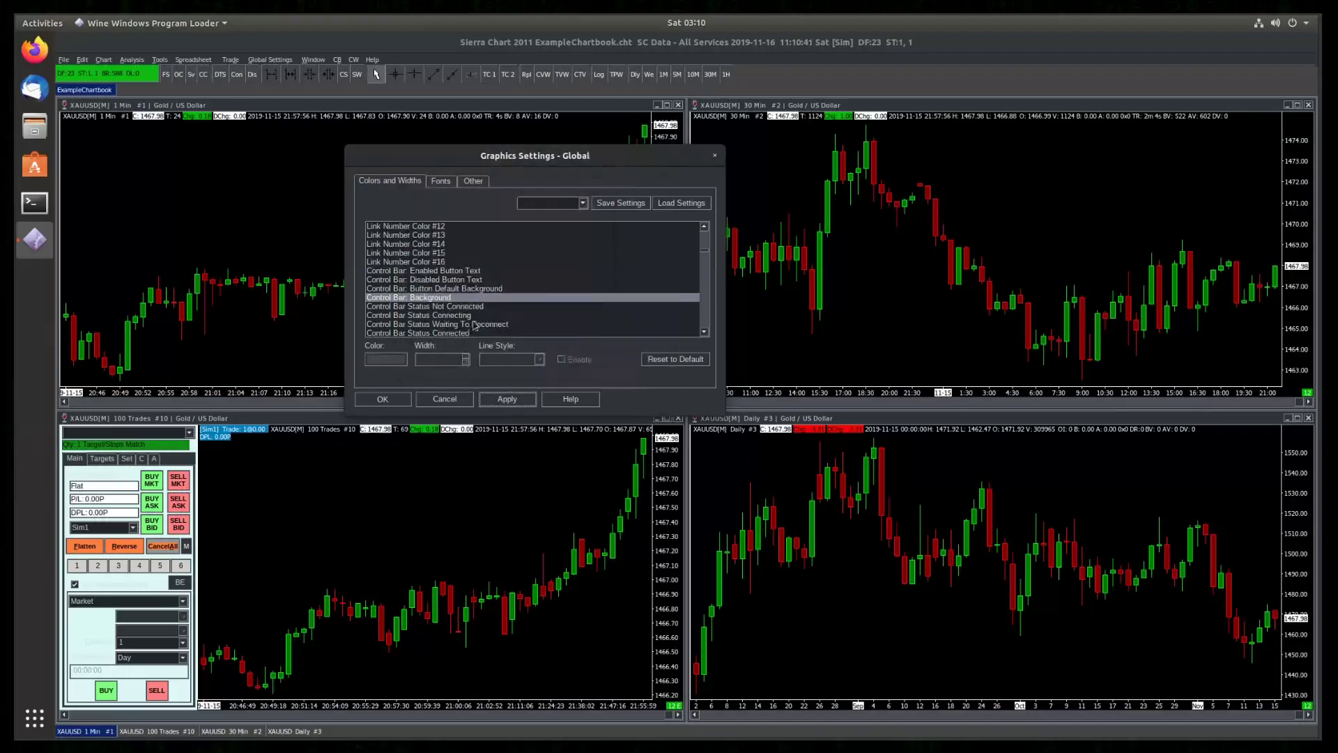
- Check the color assigned to Main Window Background in the color list
{"action": "left_click", "coordinate": [474, 325]}
{"action": "scroll", "coordinate": [463, 318], "scroll_direction": "down", "scroll_amount": 1}
{"action": "double_click", "coordinate": [458, 297]}
{"action": "key", "text": "Escape"}
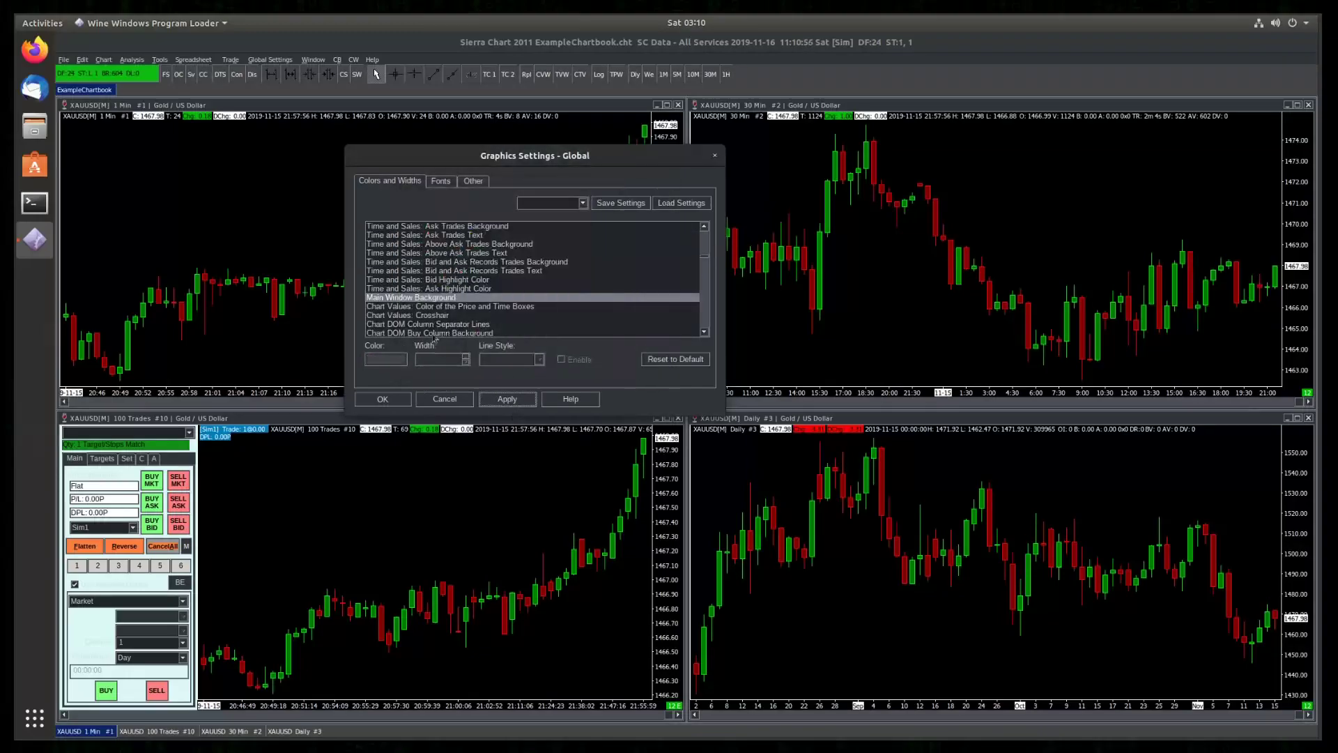
- Check the color assigned to Study Summary: Gridlines in the color list
{"action": "scroll", "coordinate": [458, 295], "scroll_direction": "down", "scroll_amount": 1}
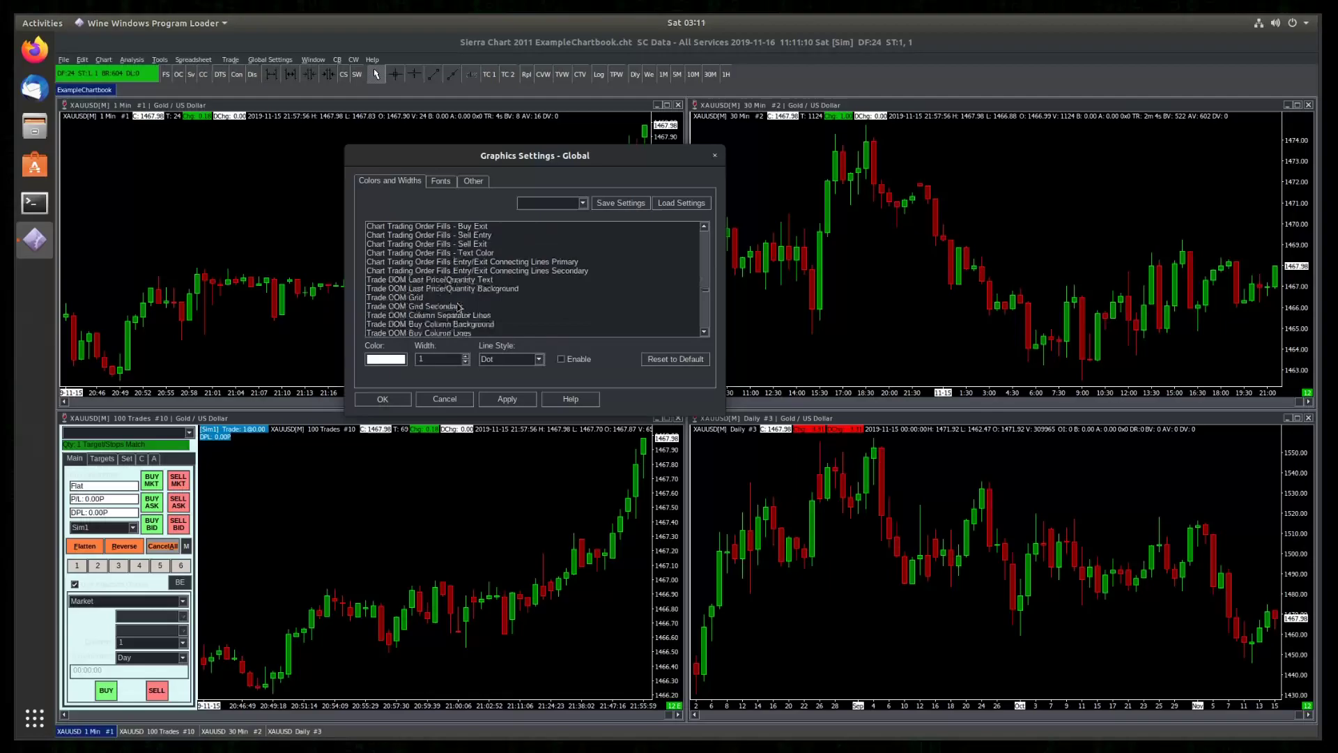
{"action": "scroll", "coordinate": [434, 318], "scroll_direction": "down", "scroll_amount": 4}
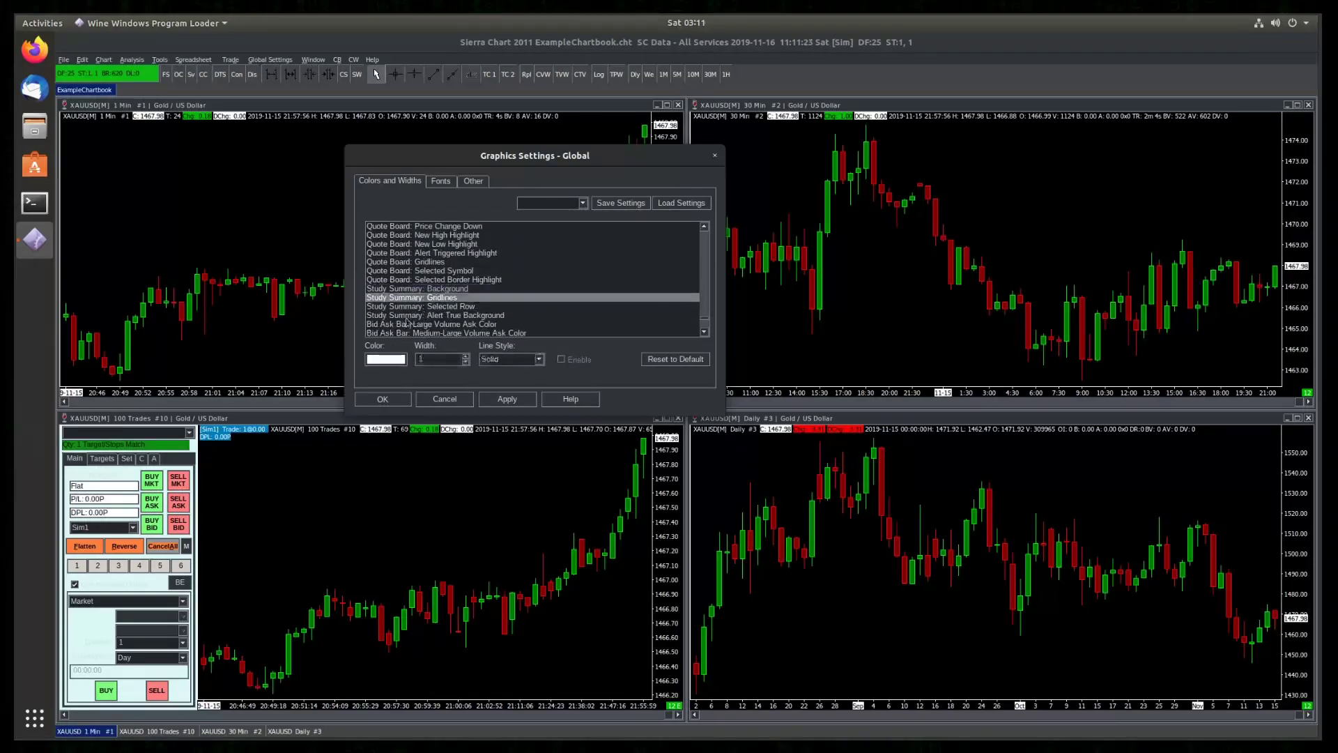
{"action": "left_click", "coordinate": [385, 359]}
{"action": "left_click", "coordinate": [426, 369]}
- Set the Spreadsheet color entry below the Market Depth entries to light gray, entering 200, and apply it
{"action": "left_click", "coordinate": [420, 288]}
{"action": "left_click", "coordinate": [386, 359]}
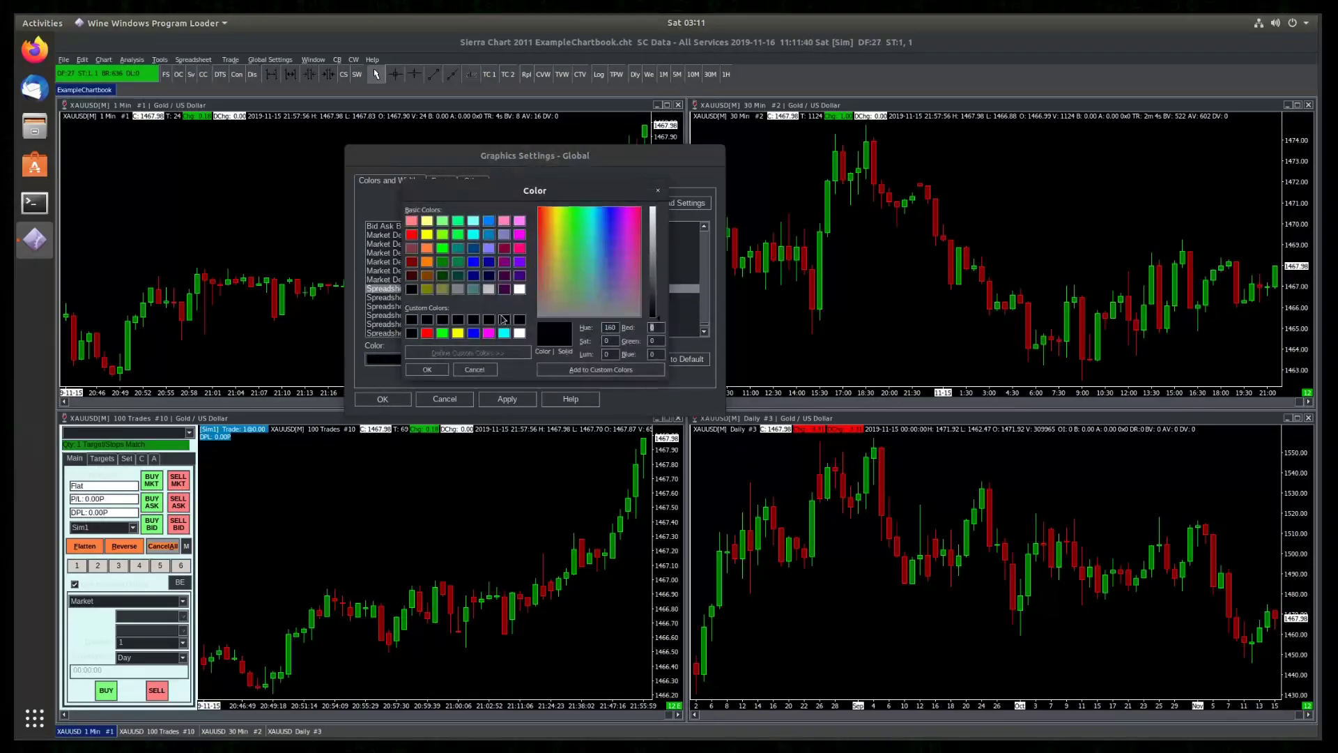
{"action": "type", "text": "200"}
{"action": "left_click", "coordinate": [426, 369]}
{"action": "left_click", "coordinate": [508, 400]}
{"action": "scroll", "coordinate": [443, 331], "scroll_direction": "down", "scroll_amount": 2}
{"action": "scroll", "coordinate": [429, 318], "scroll_direction": "up", "scroll_amount": 7}
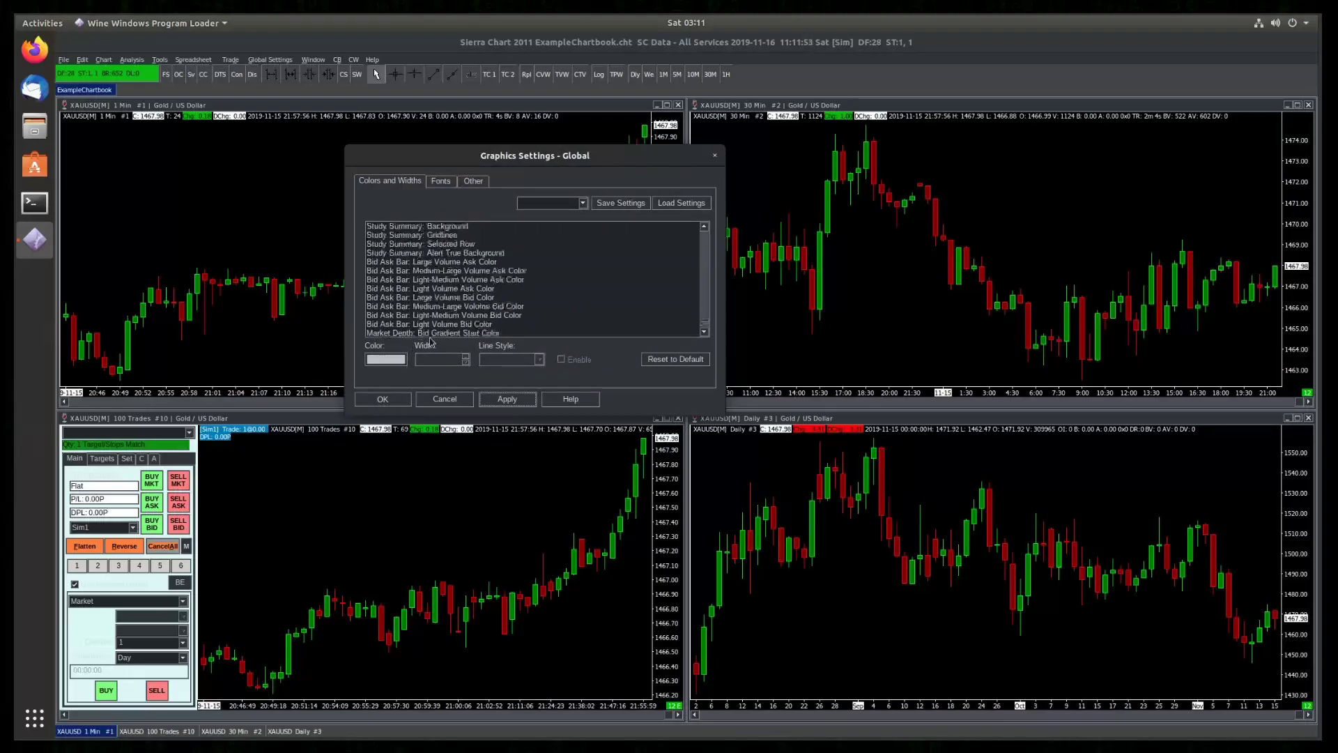
- Review the colors assigned to the Bid Ask Bar, Study Summary and Quote Board entries
{"action": "left_click", "coordinate": [429, 280]}
{"action": "left_click", "coordinate": [385, 359]}
{"action": "left_click", "coordinate": [425, 370]}
{"action": "left_click", "coordinate": [430, 289]}
{"action": "left_click", "coordinate": [430, 297]}
{"action": "left_click", "coordinate": [430, 307]}
{"action": "scroll", "coordinate": [430, 306], "scroll_direction": "up", "scroll_amount": 3}
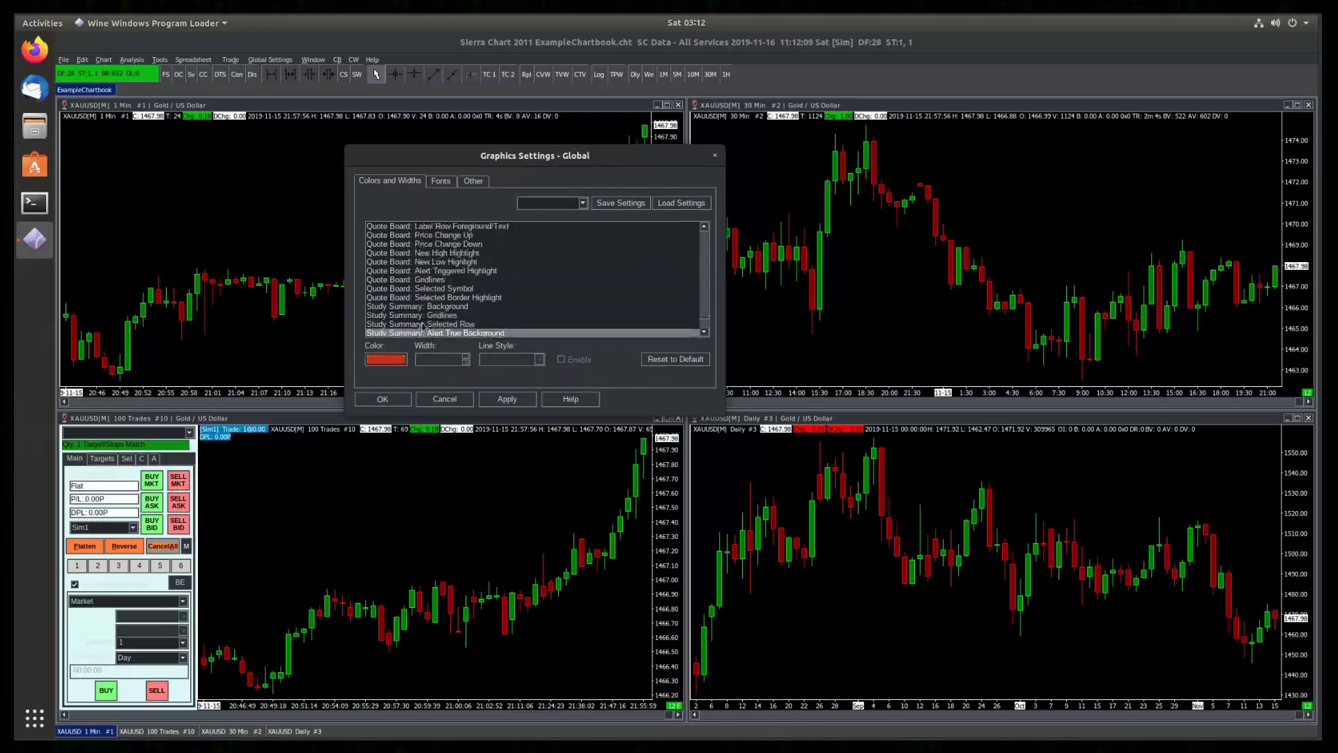
{"action": "left_click", "coordinate": [430, 244]}
{"action": "scroll", "coordinate": [430, 250], "scroll_direction": "up", "scroll_amount": 14}
{"action": "scroll", "coordinate": [430, 265], "scroll_direction": "up", "scroll_amount": 4}
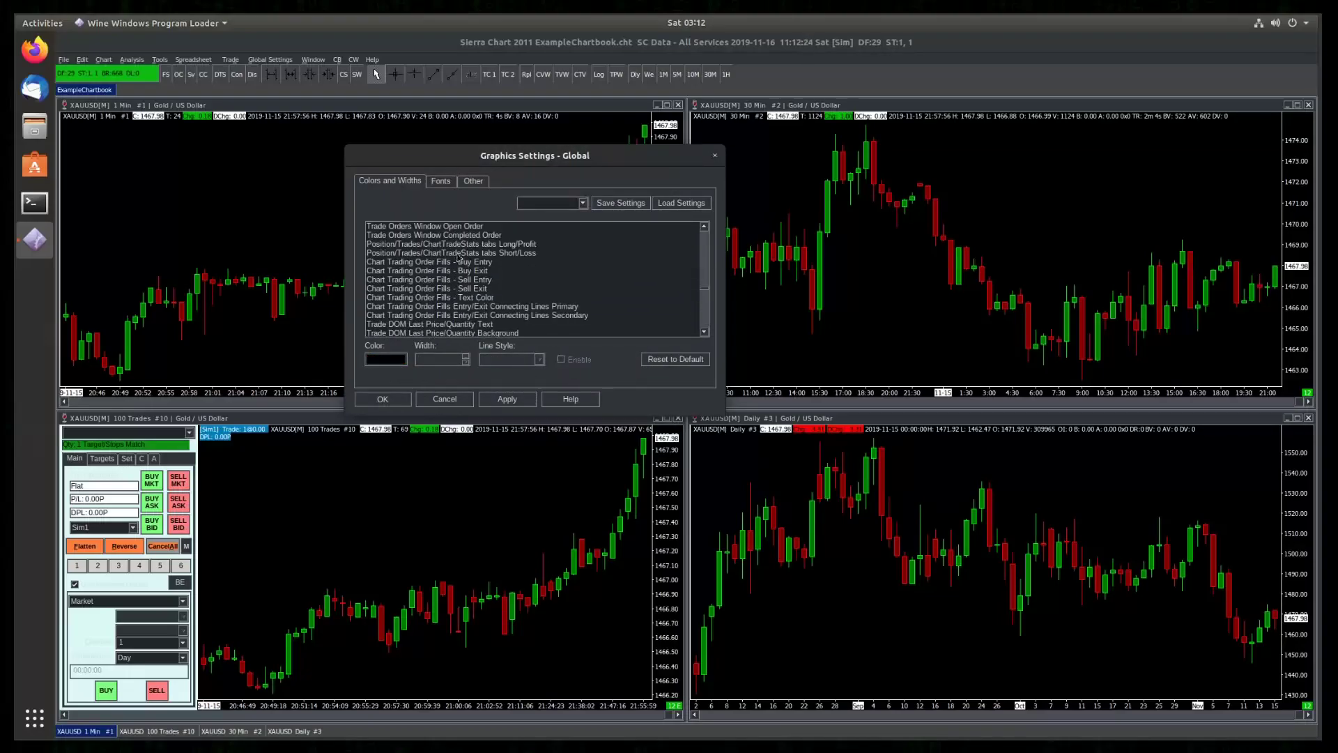
- Set Chart Trade Window Background - Non-simulated/Live to a dark gray and apply it
{"action": "left_click", "coordinate": [430, 270]}
{"action": "scroll", "coordinate": [430, 268], "scroll_direction": "up", "scroll_amount": 6}
{"action": "left_click", "coordinate": [430, 244]}
{"action": "left_click", "coordinate": [387, 359]}
{"action": "left_click", "coordinate": [458, 290]}
{"action": "left_click", "coordinate": [426, 369]}
{"action": "left_click", "coordinate": [507, 399]}
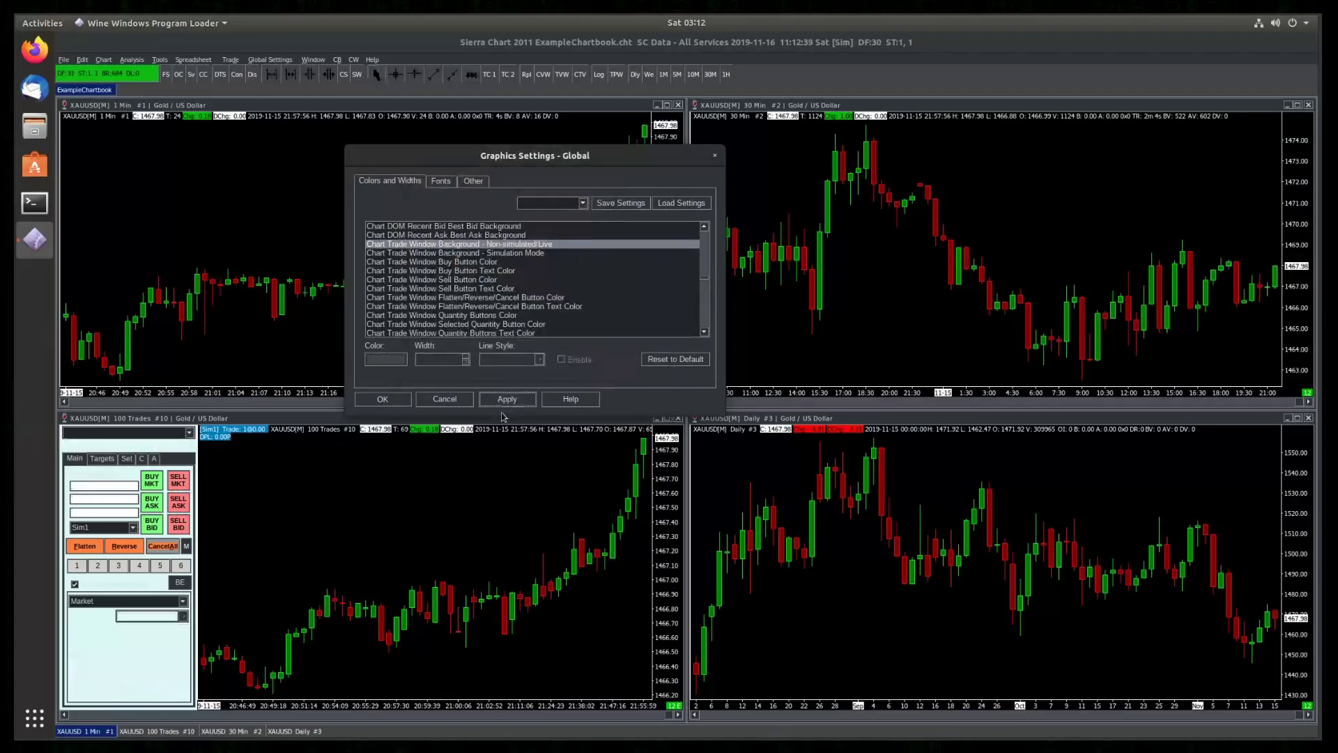
- Set Chart Trade Window Background - Simulation Mode to a dark gray and apply it
{"action": "left_click", "coordinate": [453, 253]}
{"action": "left_click", "coordinate": [386, 359]}
{"action": "left_click", "coordinate": [457, 289]}
{"action": "left_click", "coordinate": [427, 369]}
{"action": "left_click", "coordinate": [508, 400]}
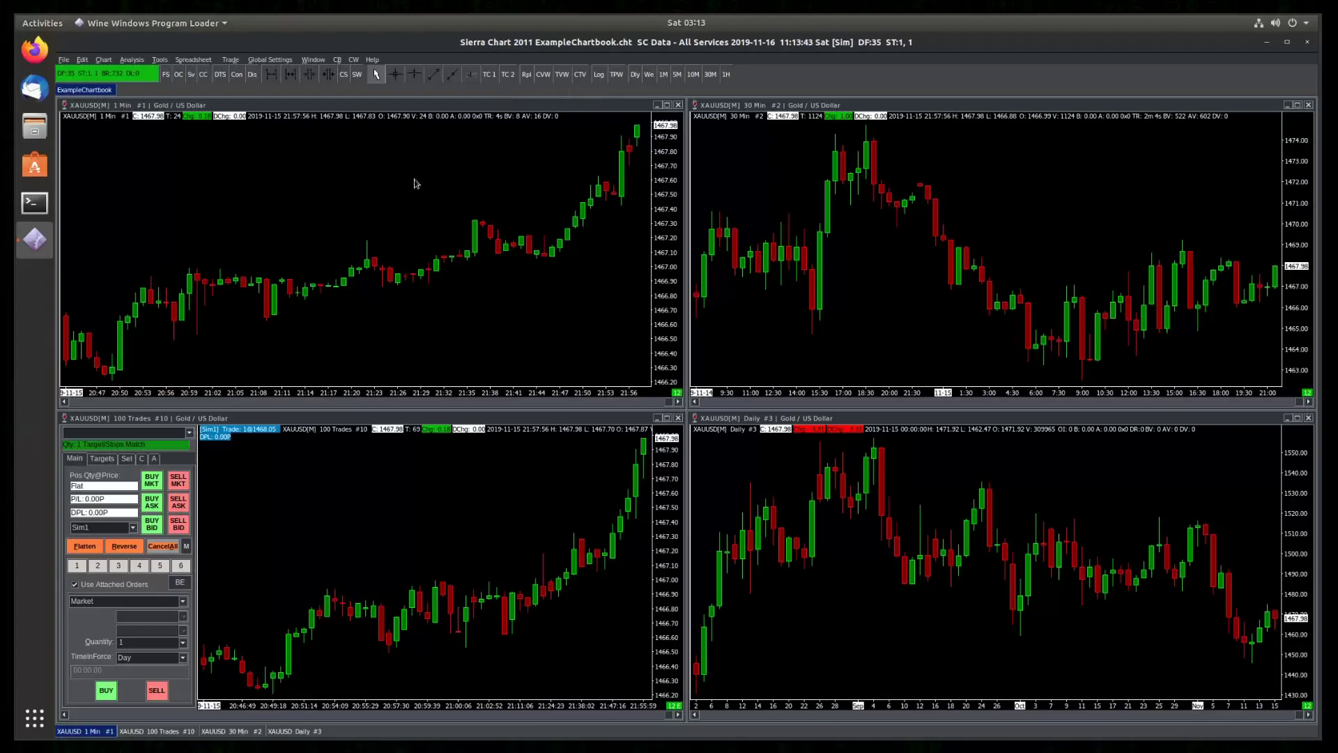
- Save the global graphics settings into configuration 1 under the name "UM DarkMode"
{"action": "right_click", "coordinate": [388, 188]}
{"action": "left_click", "coordinate": [270, 60]}
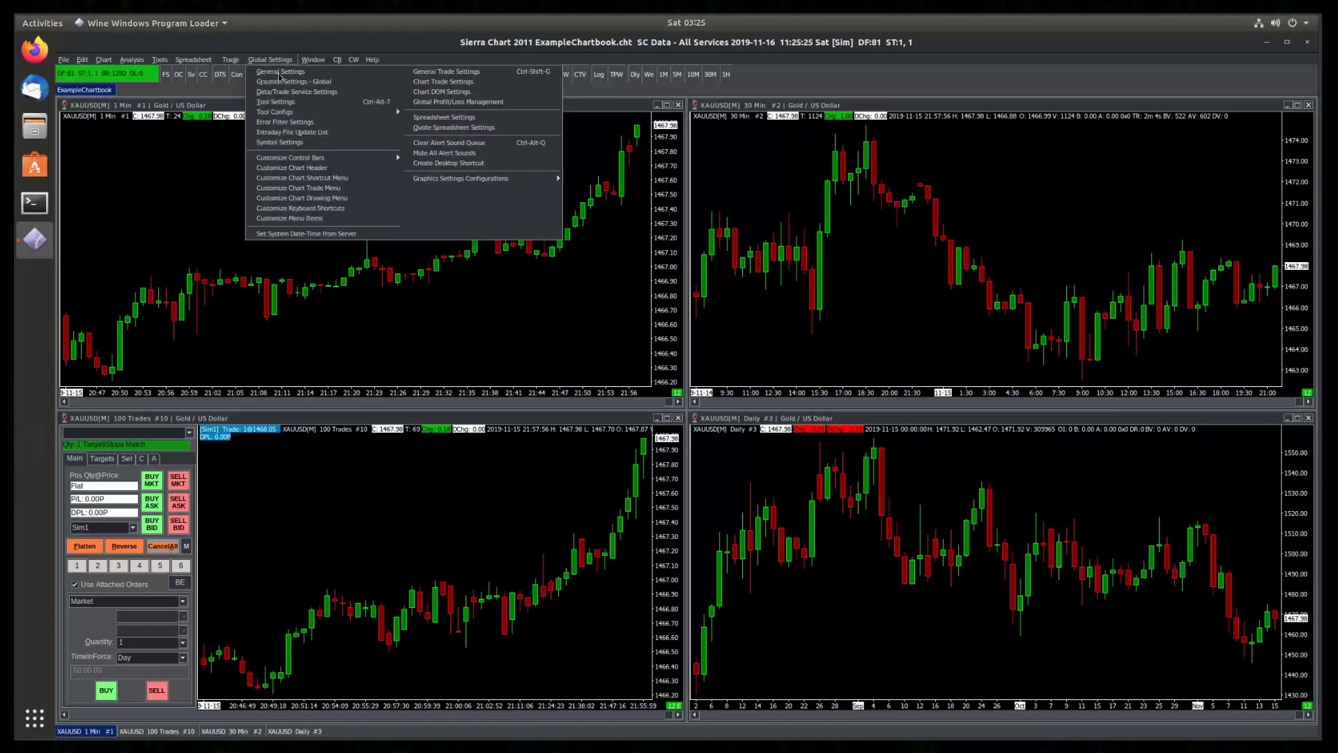
{"action": "left_click", "coordinate": [278, 82]}
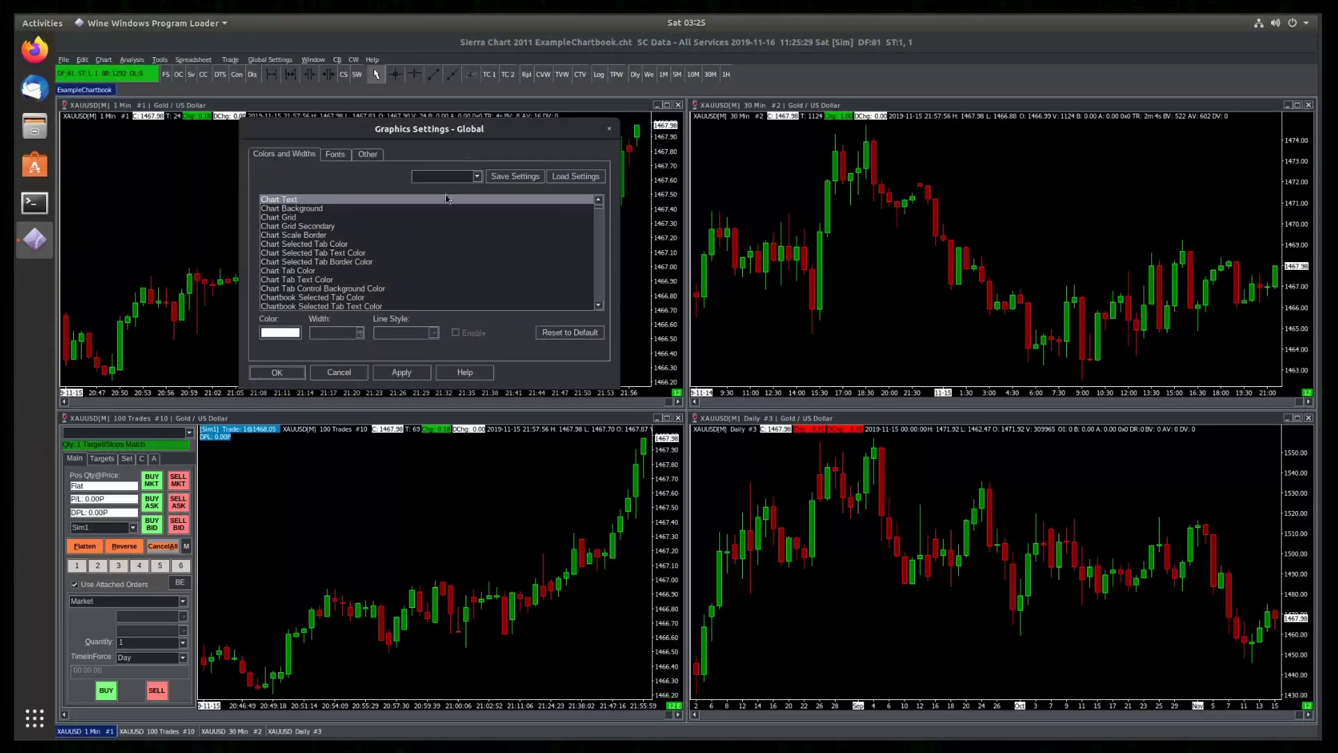
{"action": "left_click", "coordinate": [477, 176]}
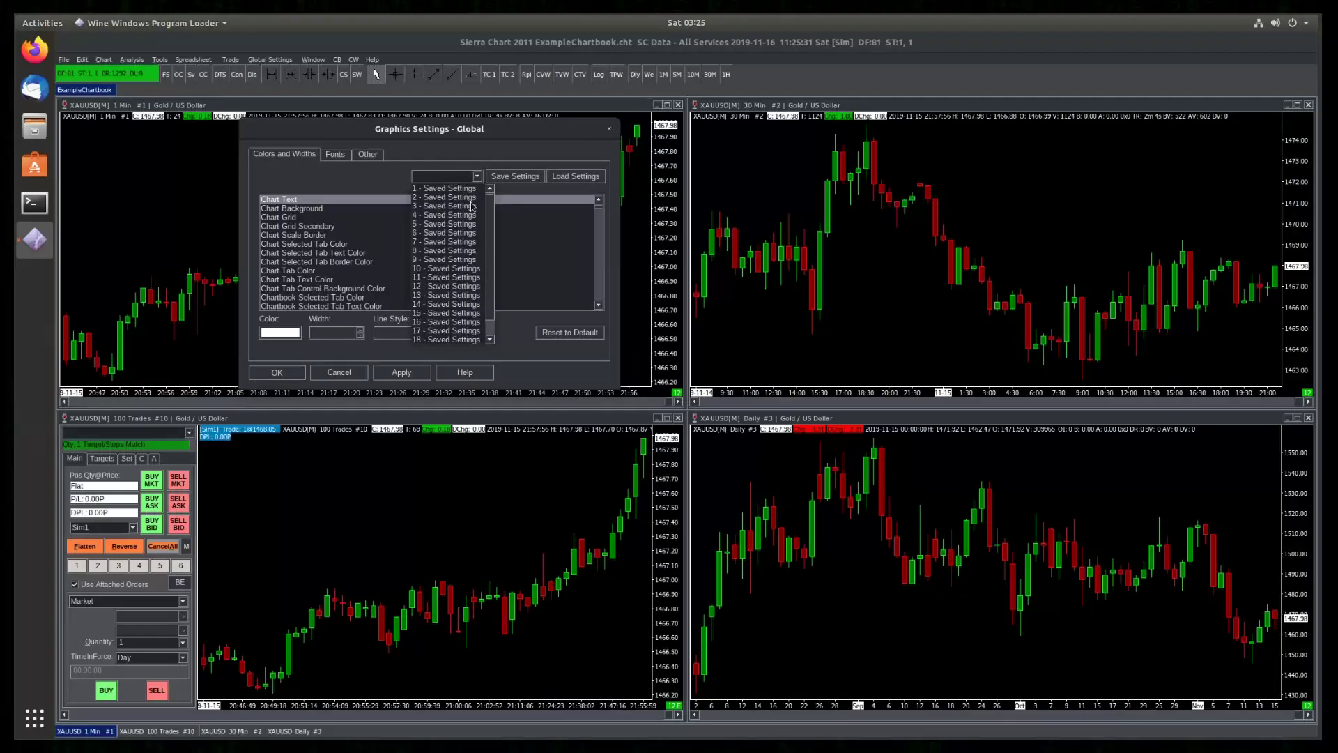
{"action": "left_click", "coordinate": [515, 179]}
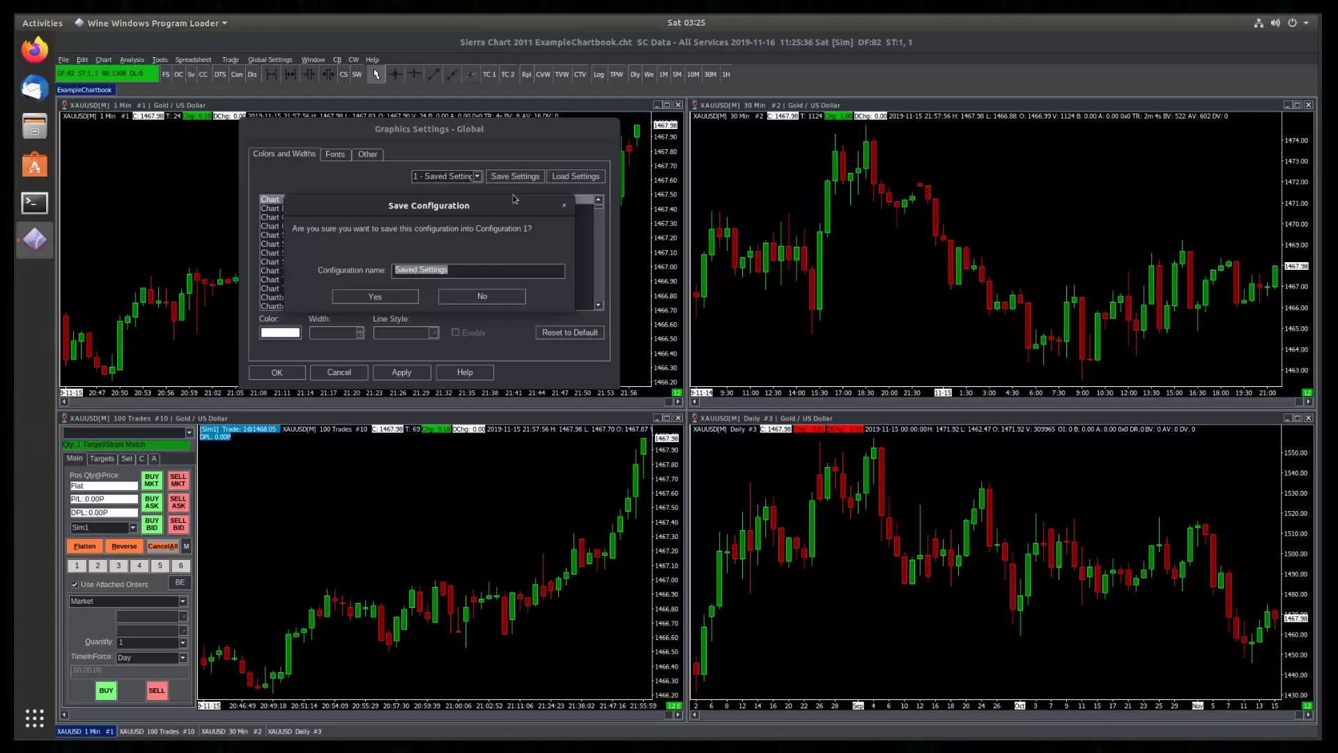
{"action": "type", "text": "UM DarkMode"}
{"action": "left_click", "coordinate": [390, 298]}
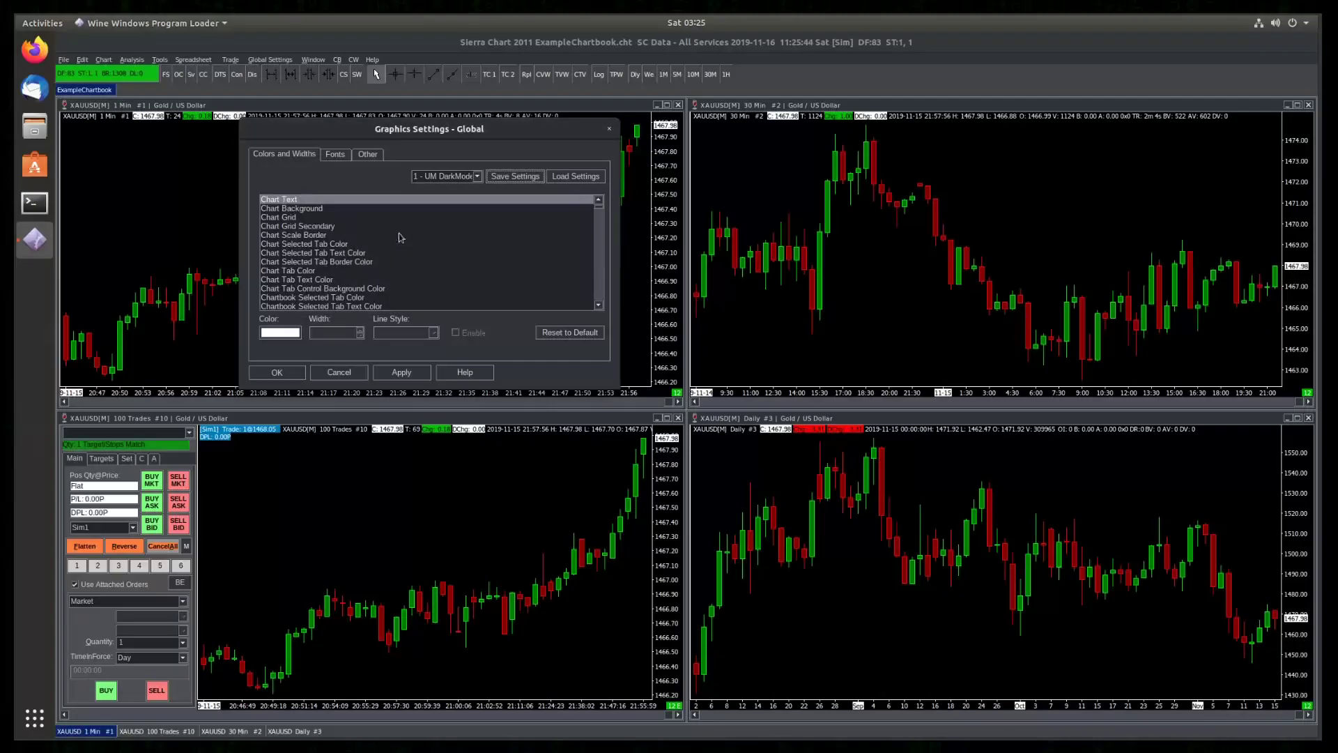
- Load graphics configuration "2 - Saved Settings" and accept the global graphics settings
{"action": "left_click", "coordinate": [444, 177]}
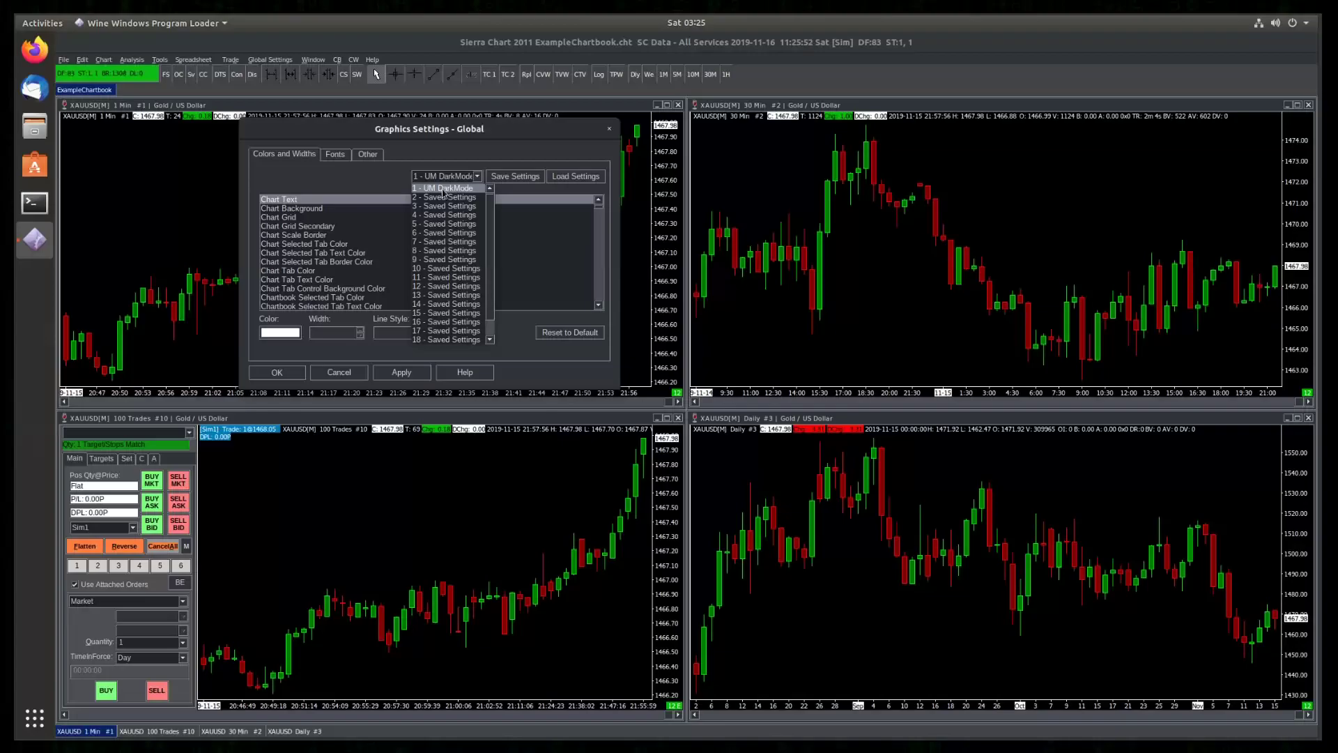
{"action": "left_click", "coordinate": [443, 189]}
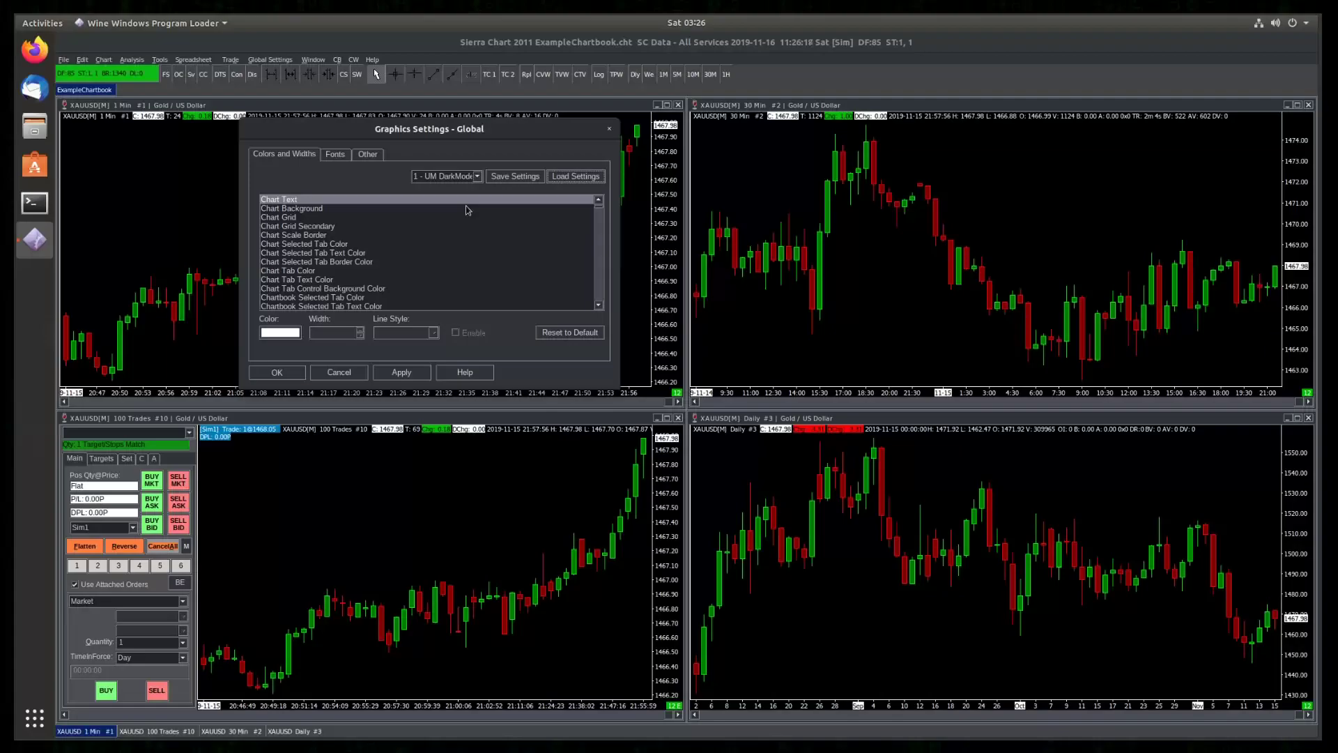
{"action": "left_click", "coordinate": [444, 176]}
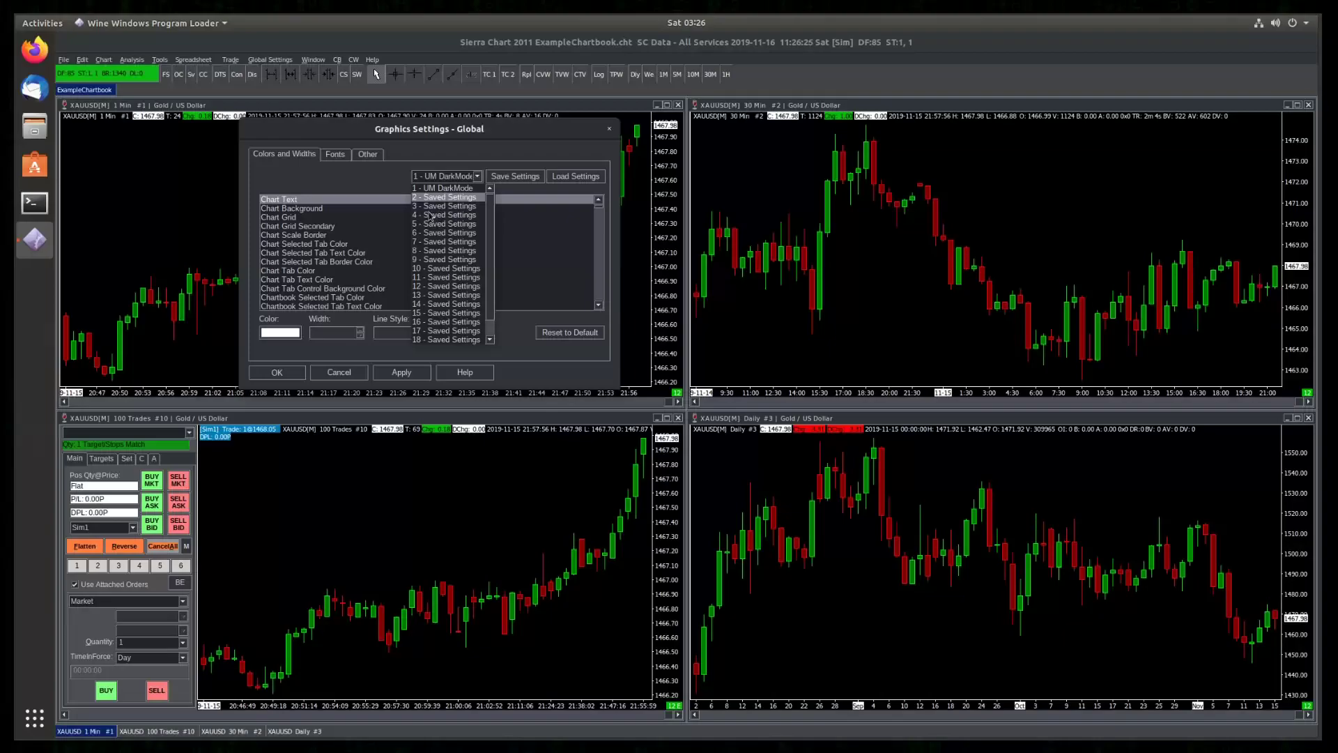
{"action": "left_click", "coordinate": [429, 198]}
{"action": "left_click", "coordinate": [565, 178]}
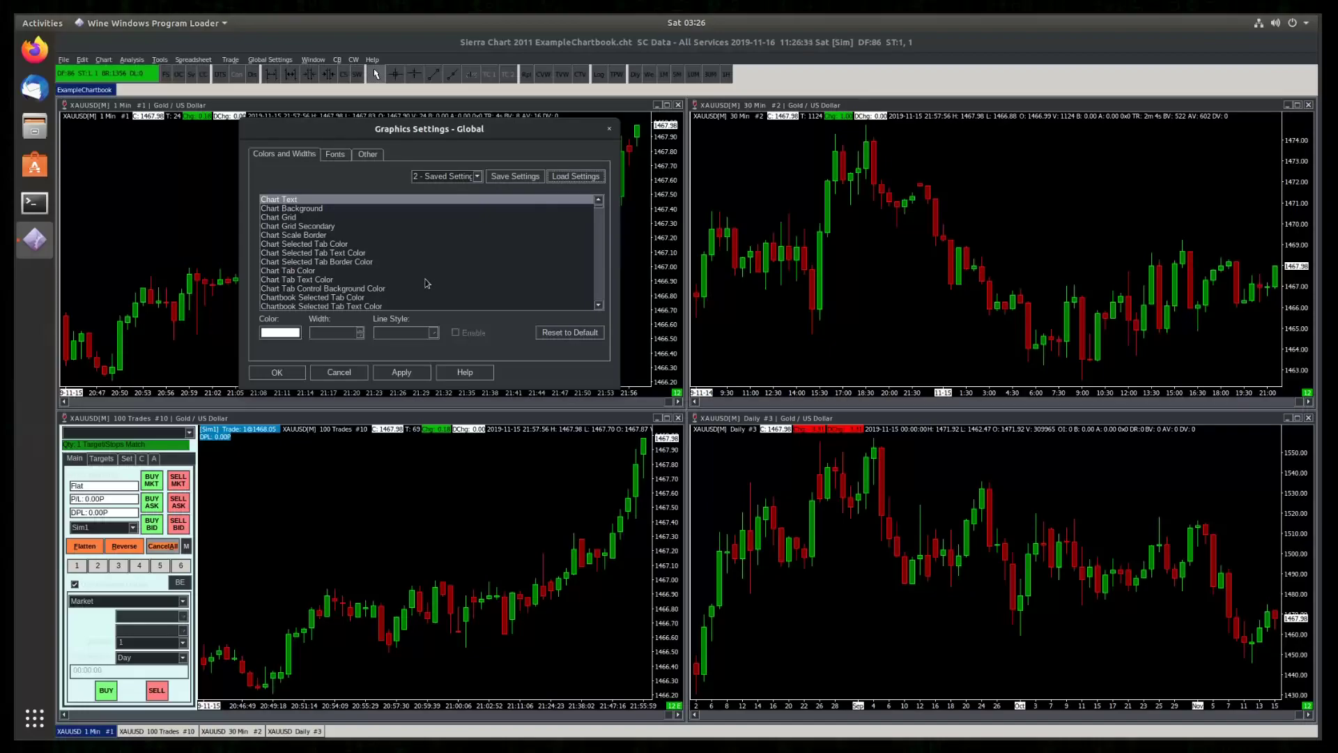
{"action": "left_click", "coordinate": [296, 374]}
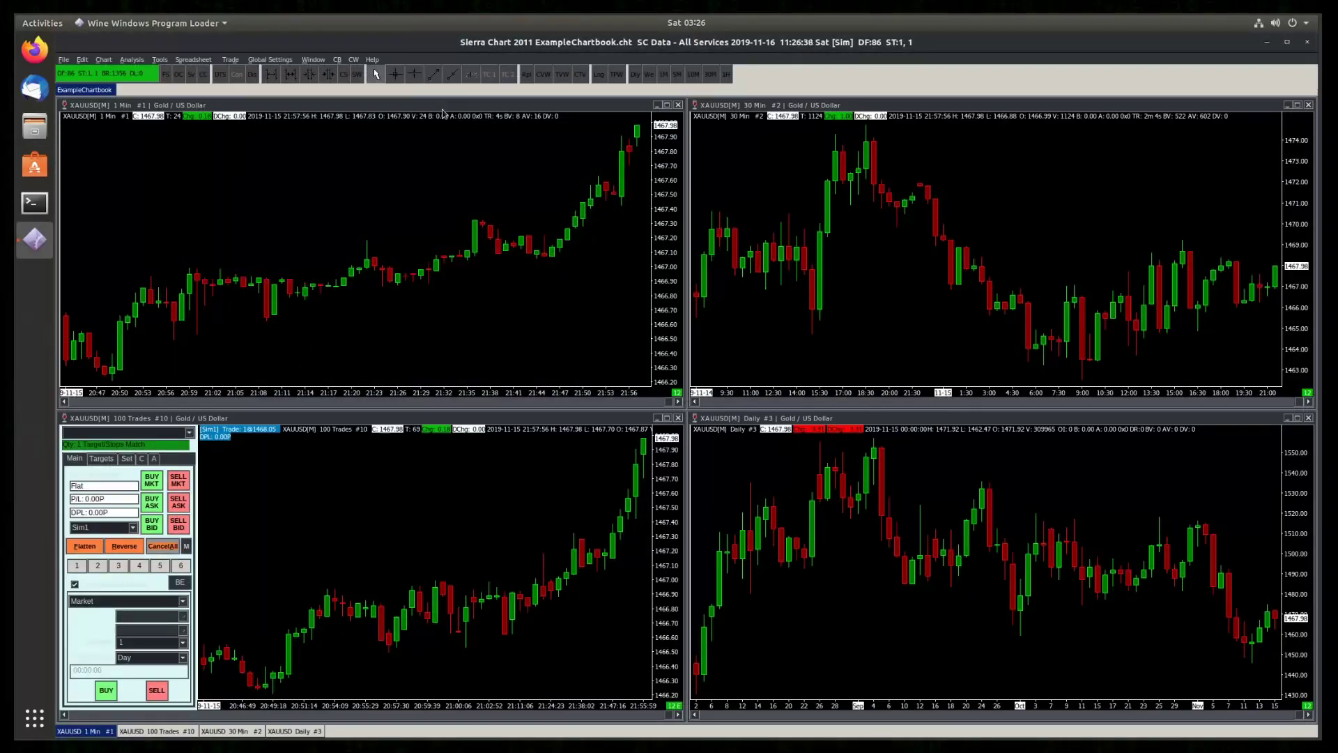
- Exit Sierra Chart, confirming the exit
{"action": "left_click", "coordinate": [62, 75]}
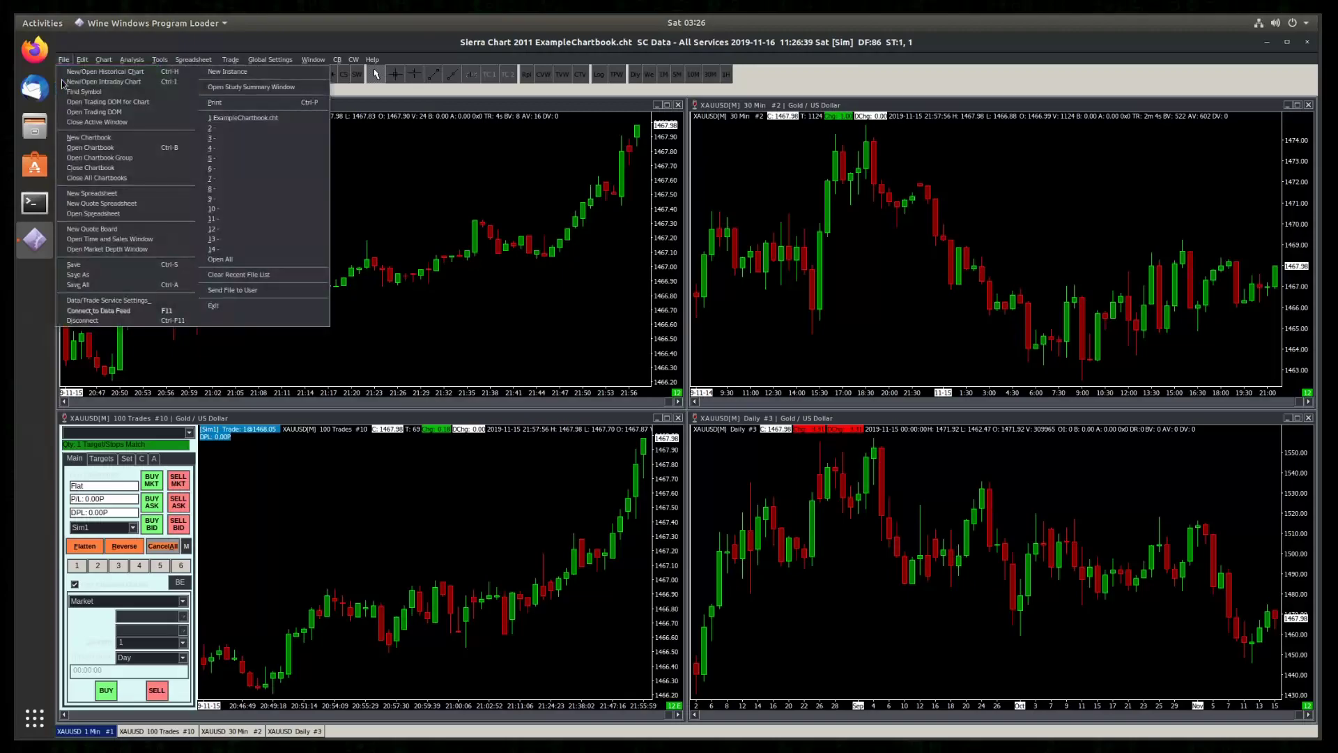
{"action": "left_click", "coordinate": [224, 317]}
{"action": "left_click", "coordinate": [643, 419]}
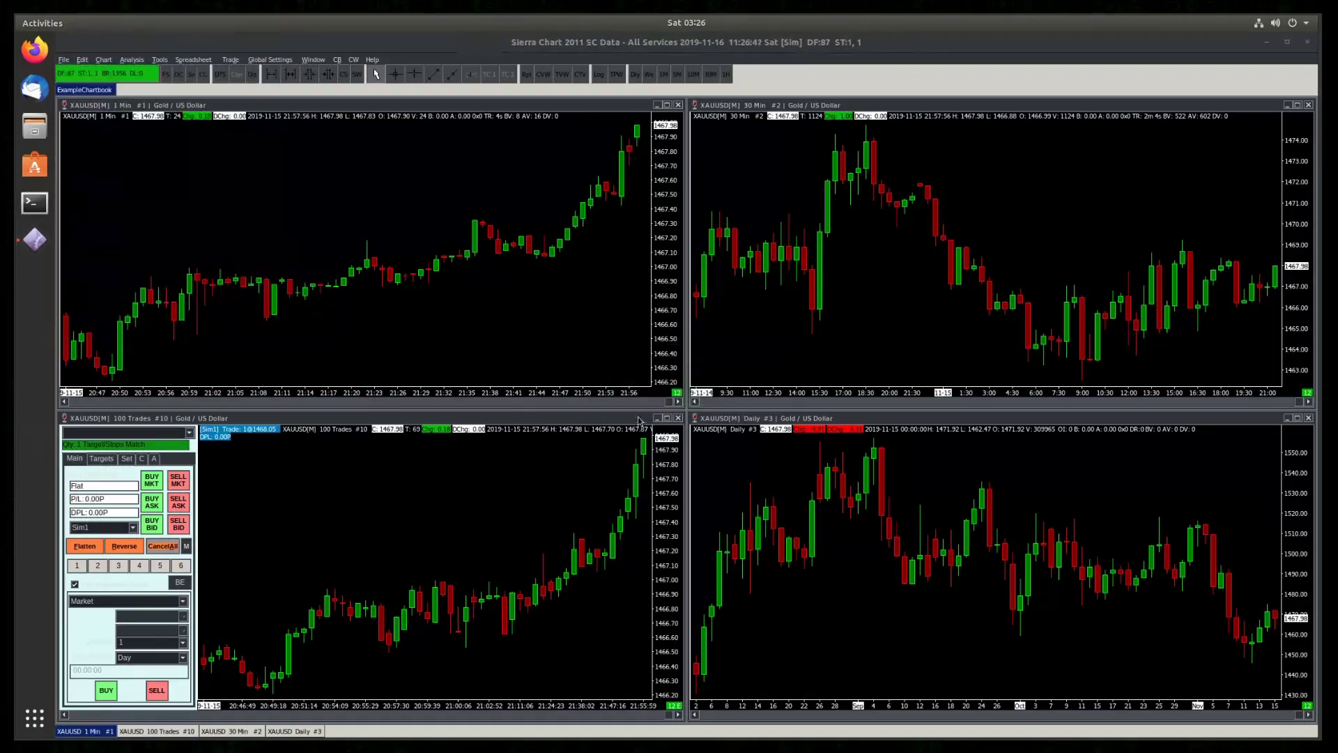
{"action": "left_click", "coordinate": [115, 208]}
- Switch to the Files app and open user.reg from the Bottles/SierraChart folder in the text editor
{"action": "left_click", "coordinate": [28, 136]}
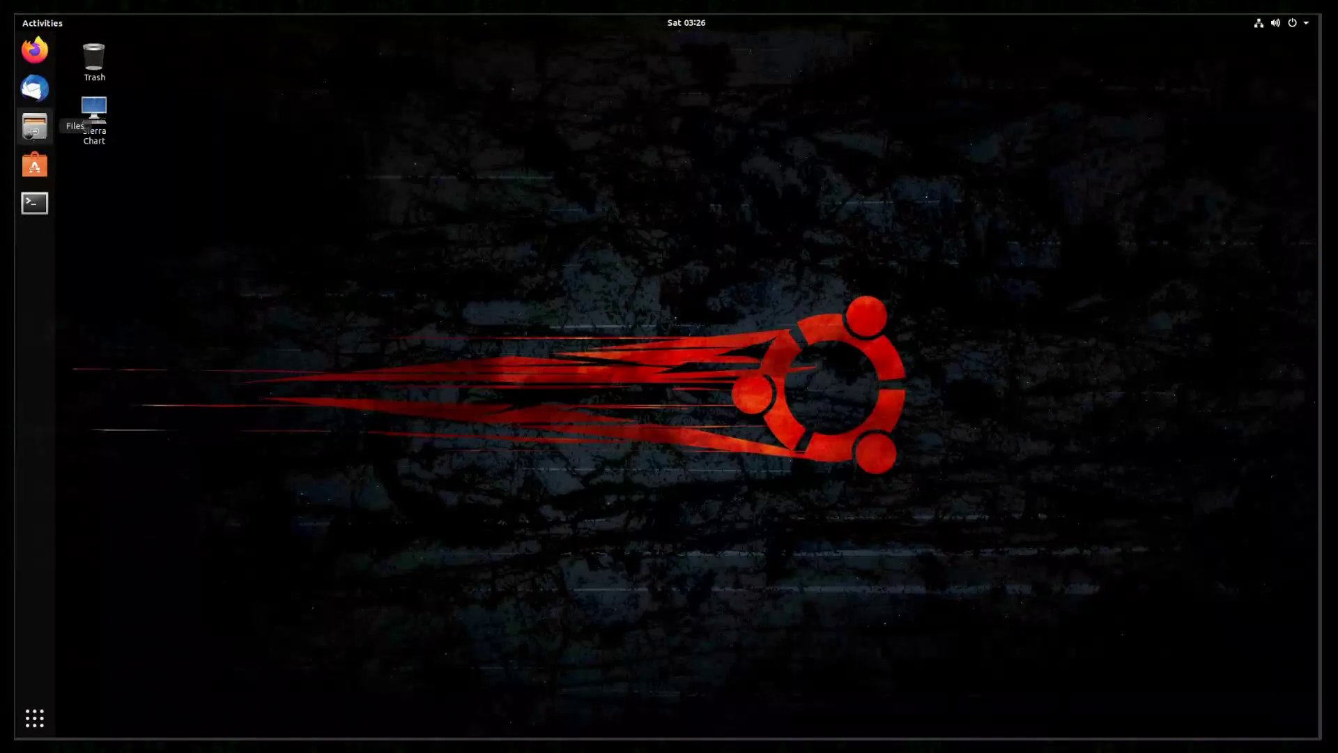
{"action": "double_click", "coordinate": [363, 222]}
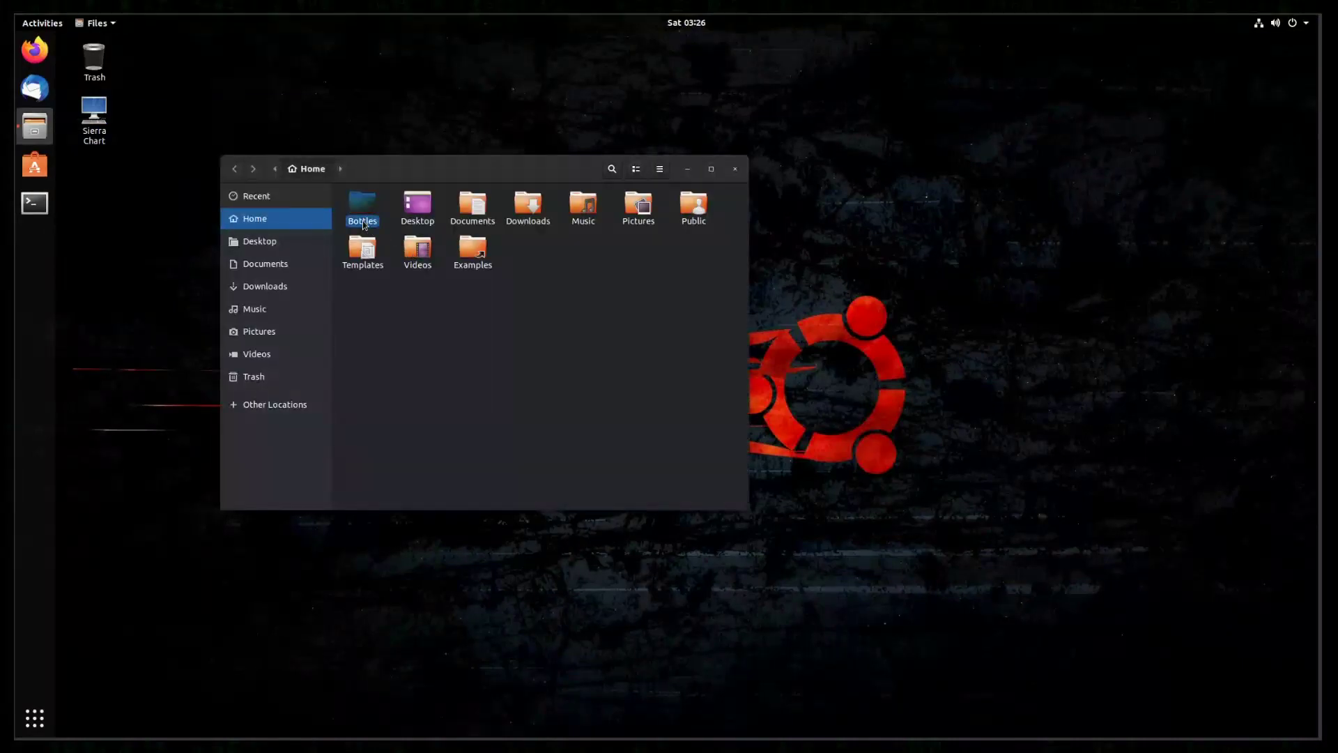
{"action": "double_click", "coordinate": [363, 221]}
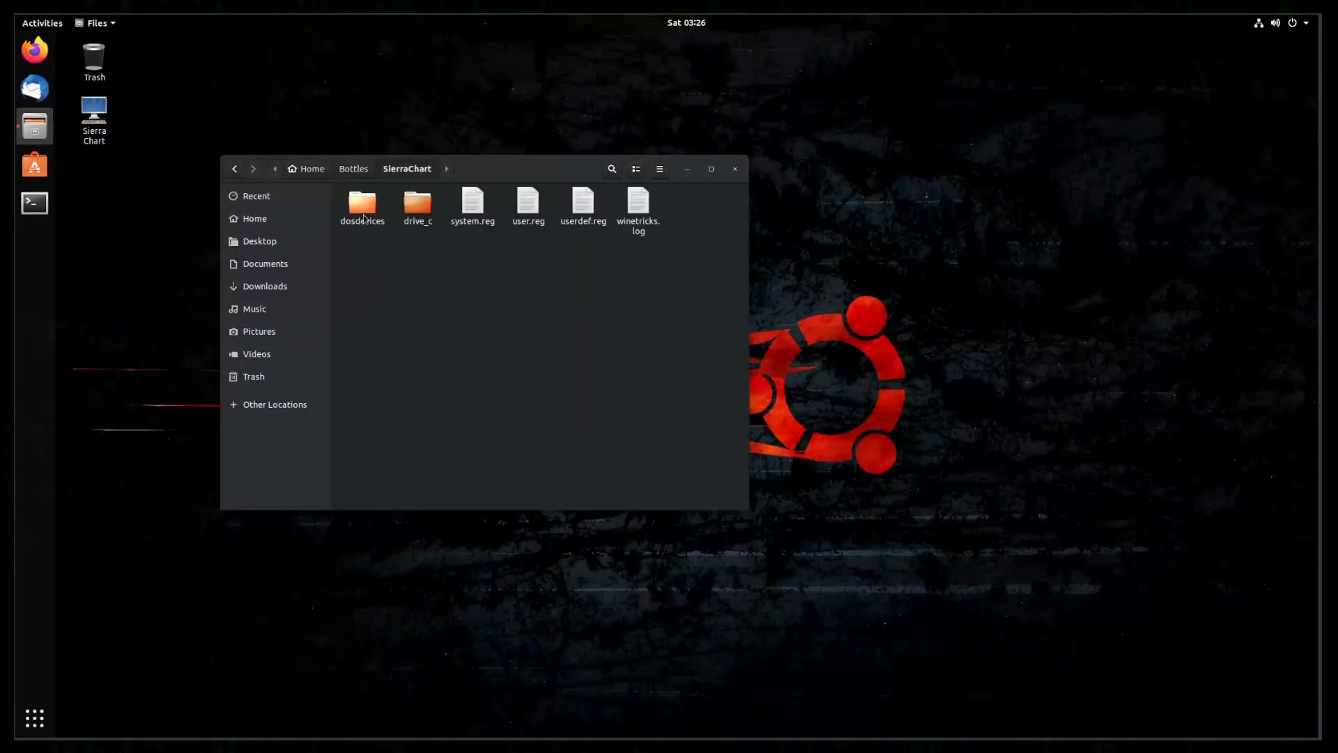
{"action": "double_click", "coordinate": [529, 217]}
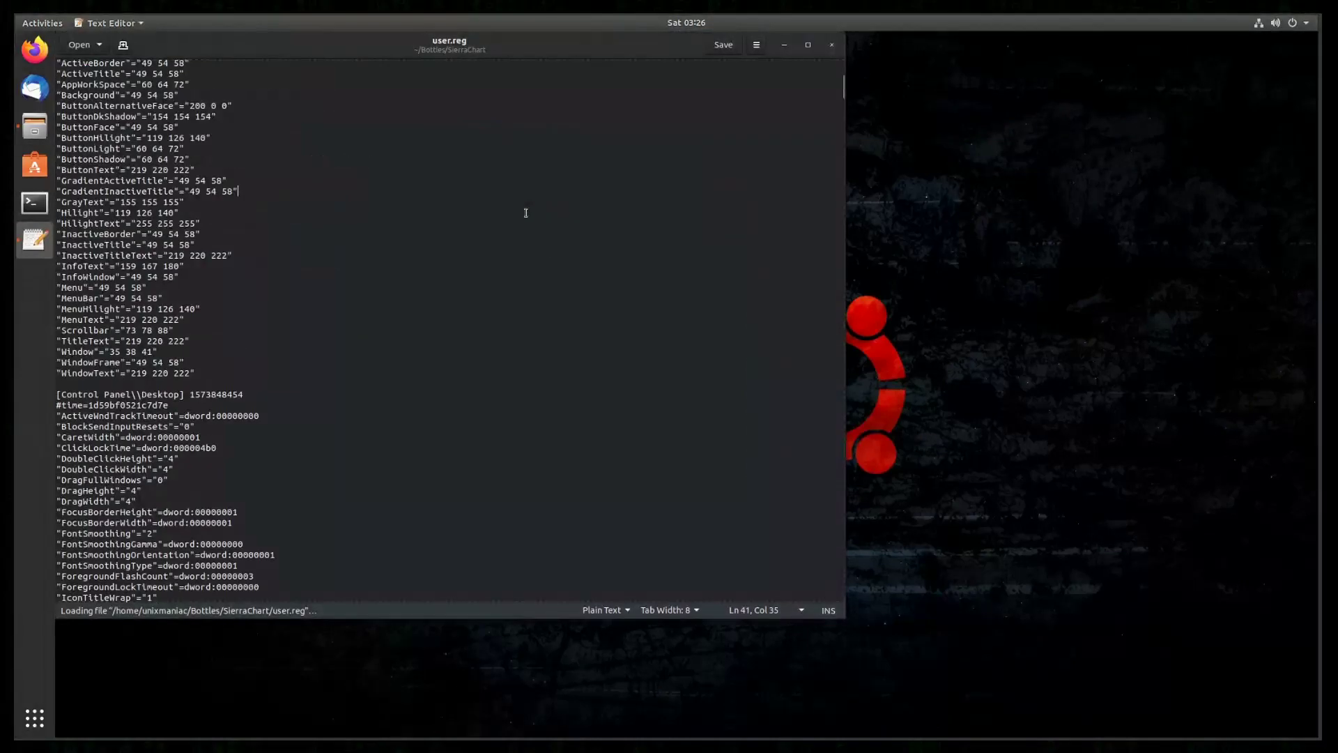
- Delete all color entries from ActiveBorder to WindowText under [Control Panel\\Colors], save user.reg and close it
{"action": "scroll", "coordinate": [127, 278], "scroll_direction": "down", "scroll_amount": 3}
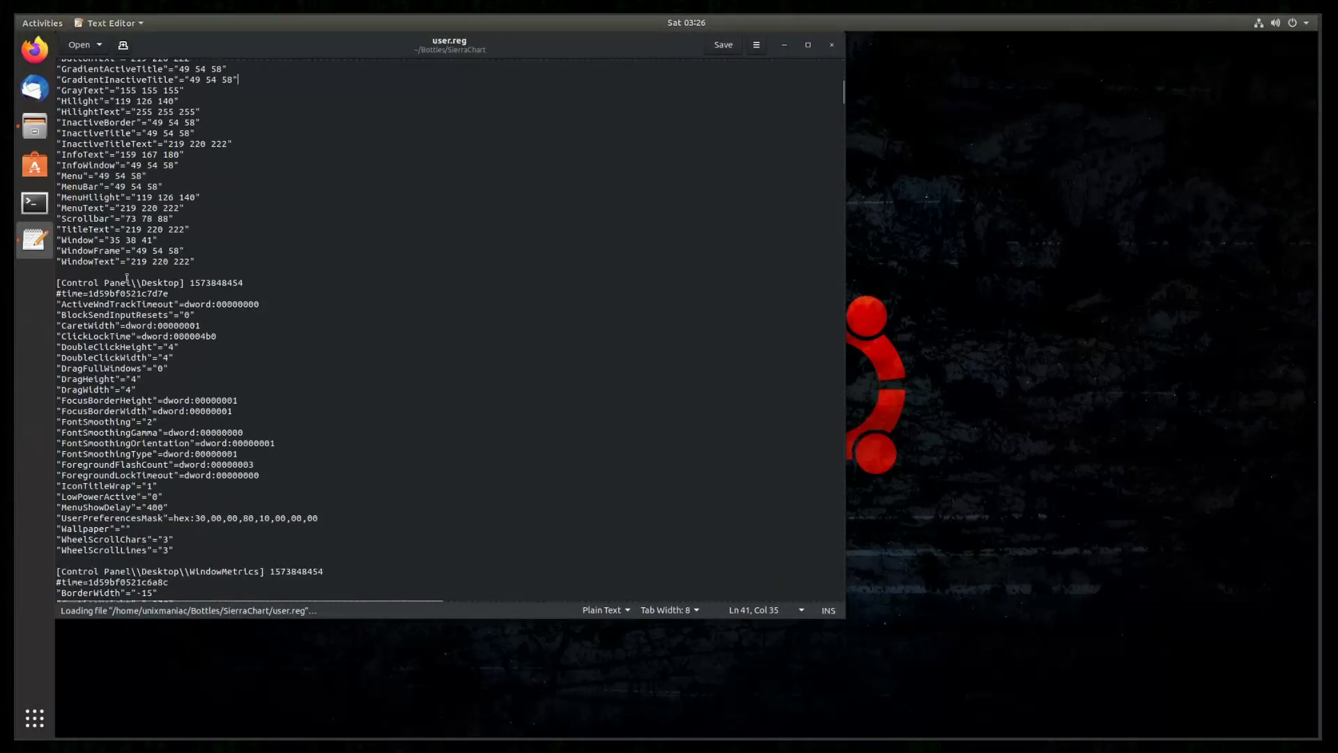
{"action": "scroll", "coordinate": [184, 291], "scroll_direction": "up", "scroll_amount": 5}
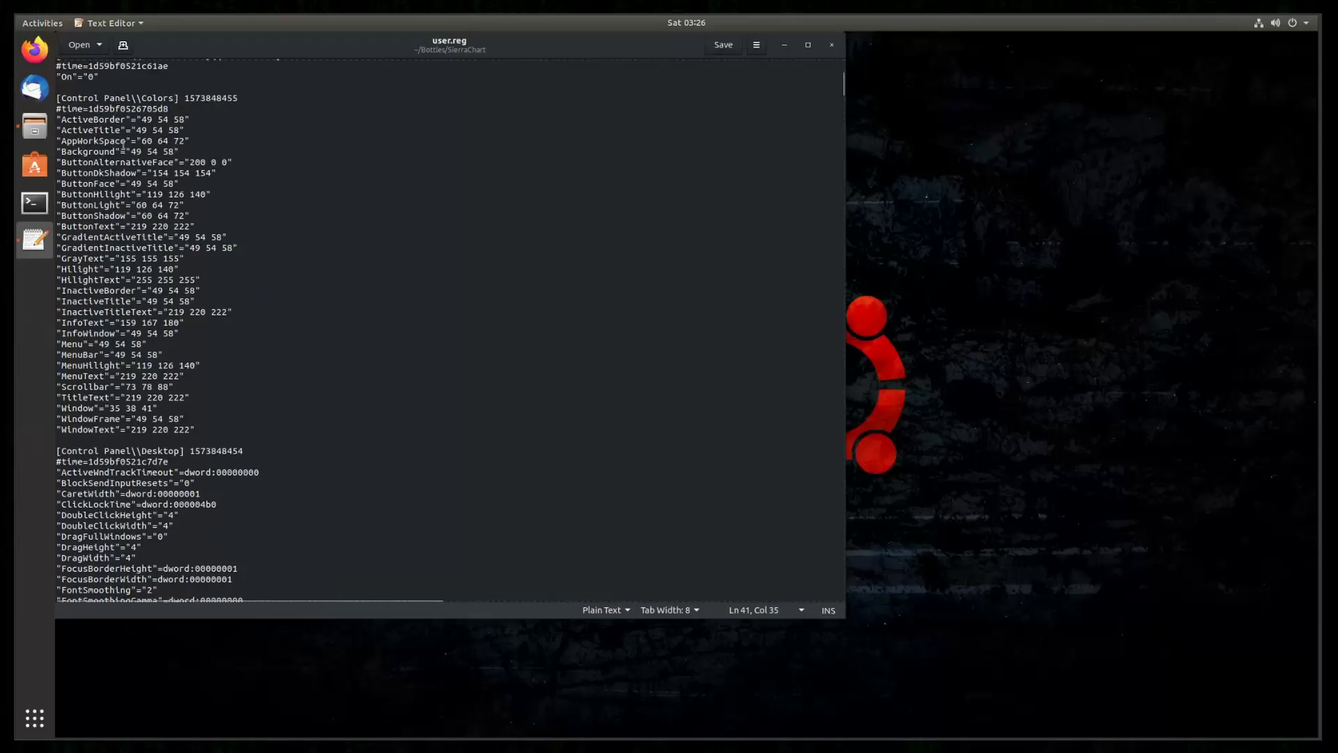
{"action": "left_click_drag", "start_coordinate": [179, 98], "coordinate": [259, 440]}
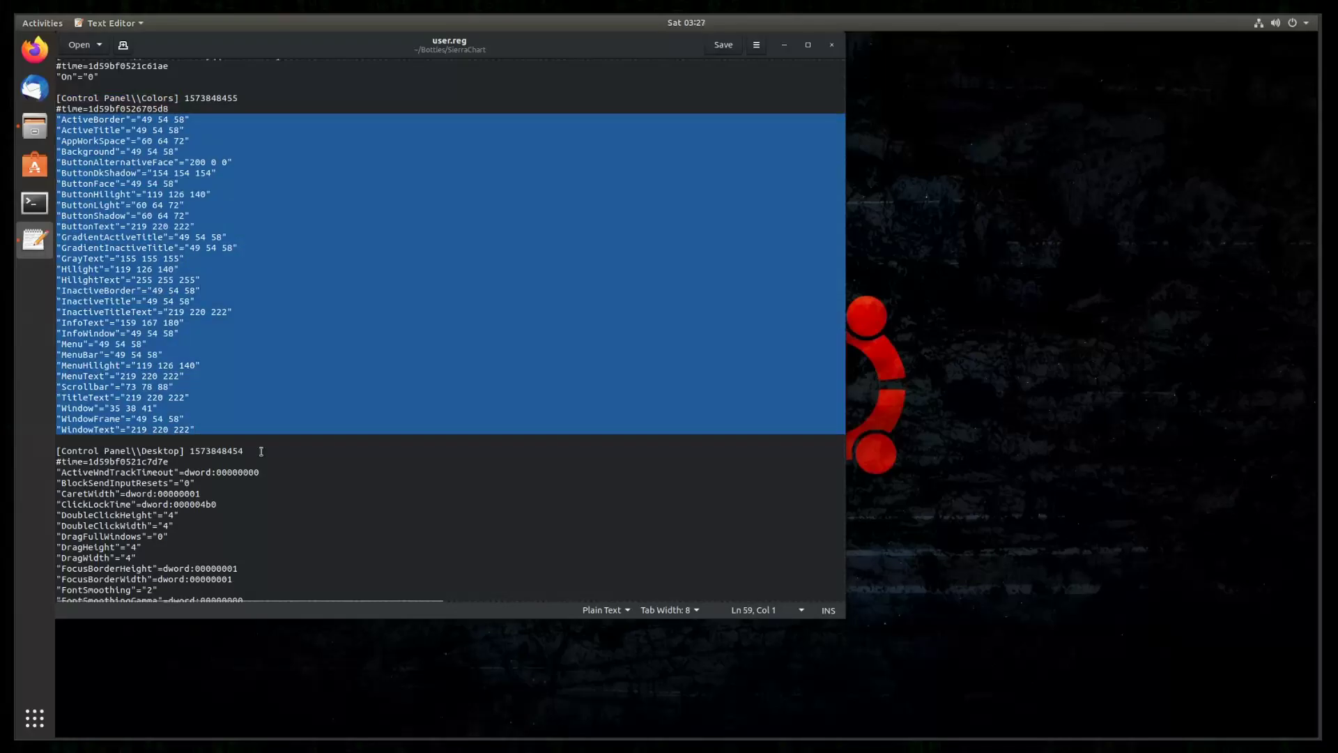
{"action": "key", "text": "Delete"}
{"action": "key", "text": "ctrl+s"}
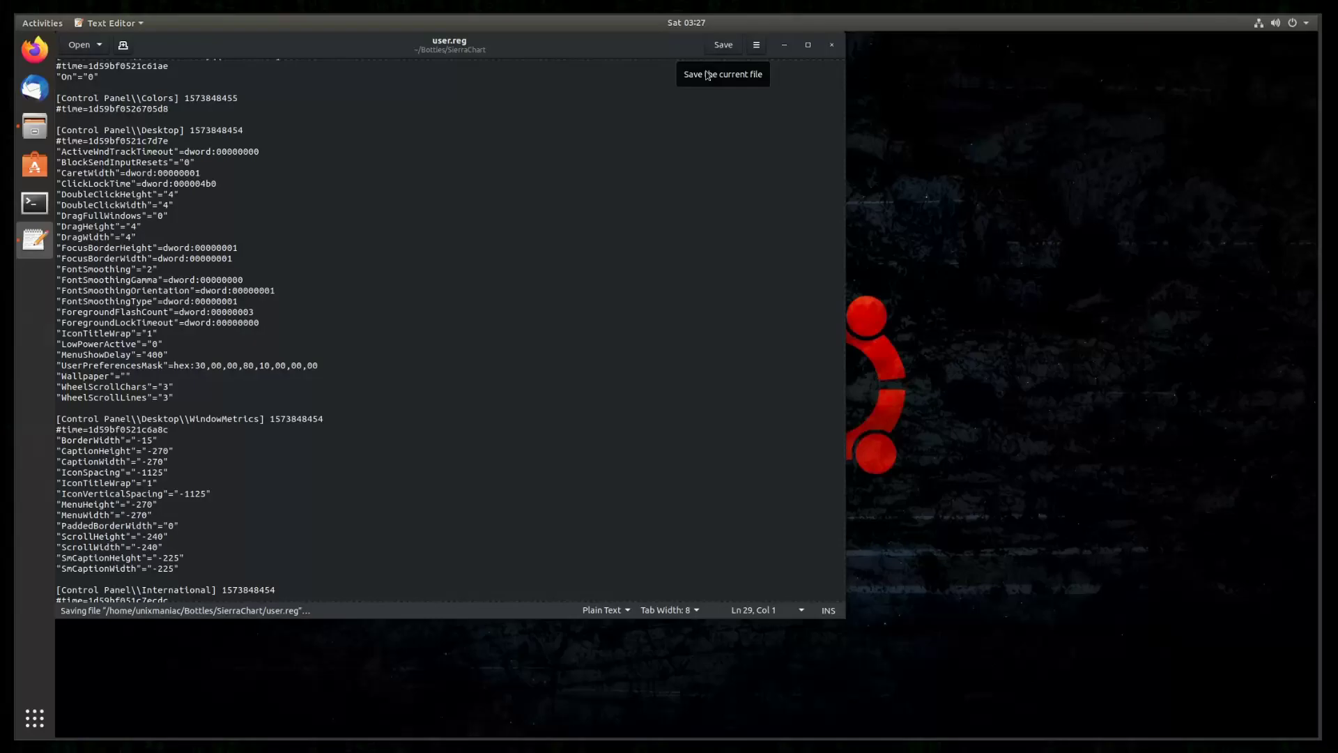
{"action": "left_click", "coordinate": [831, 45]}
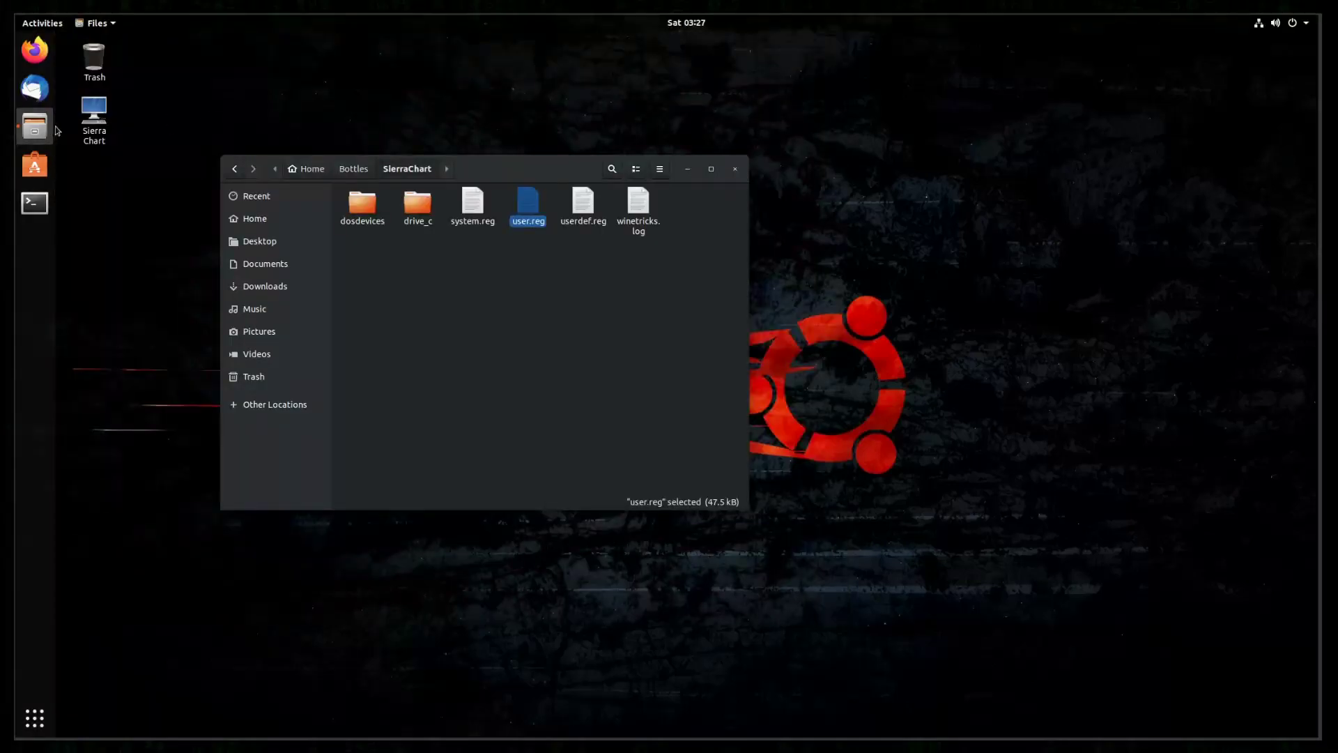
- Relaunch Sierra Chart from the desktop and look through its global settings commands
{"action": "left_click", "coordinate": [93, 136]}
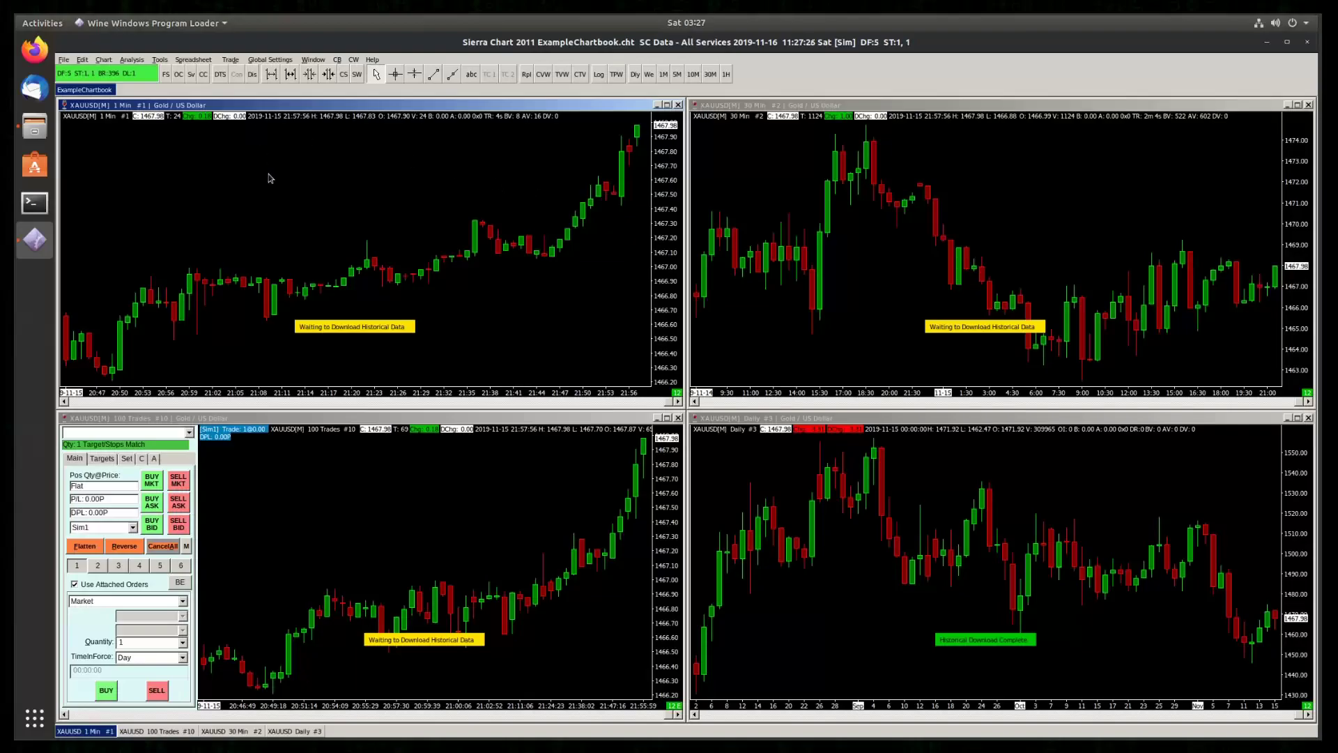
{"action": "left_click", "coordinate": [270, 60]}
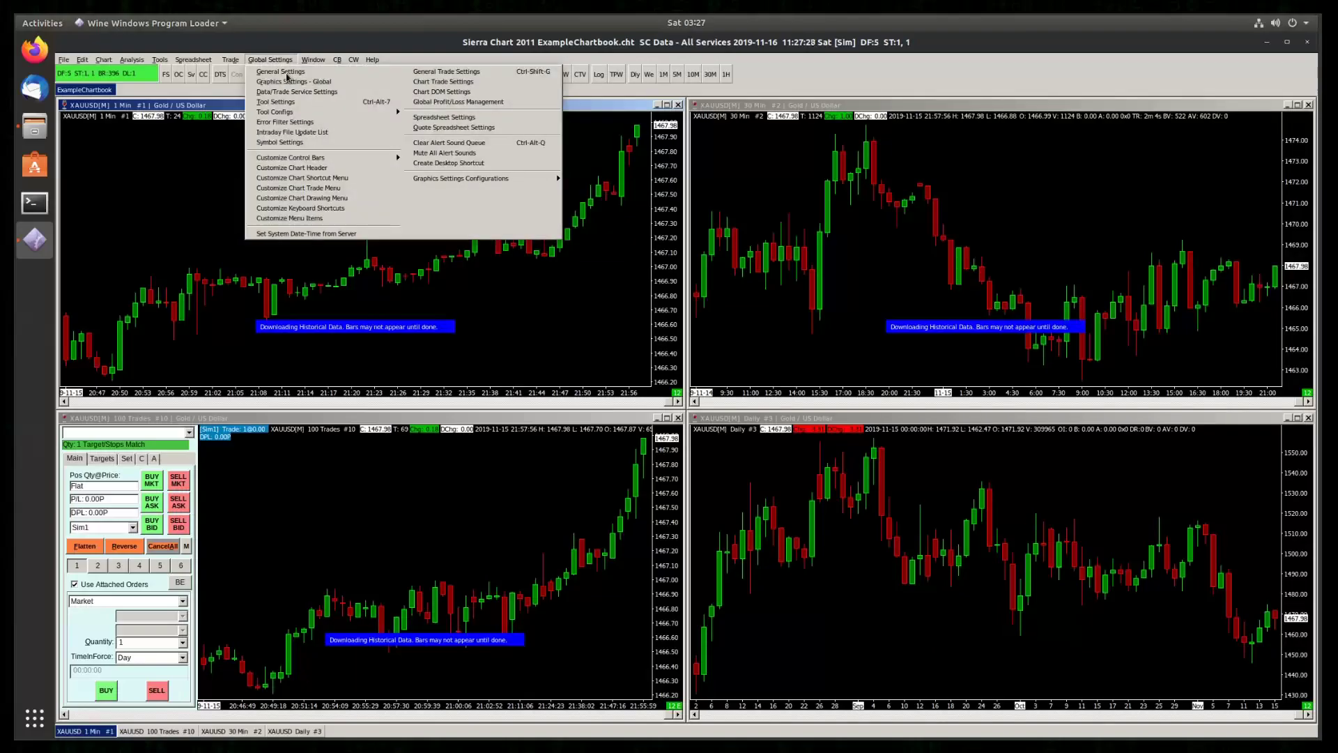
{"action": "left_click", "coordinate": [325, 61]}
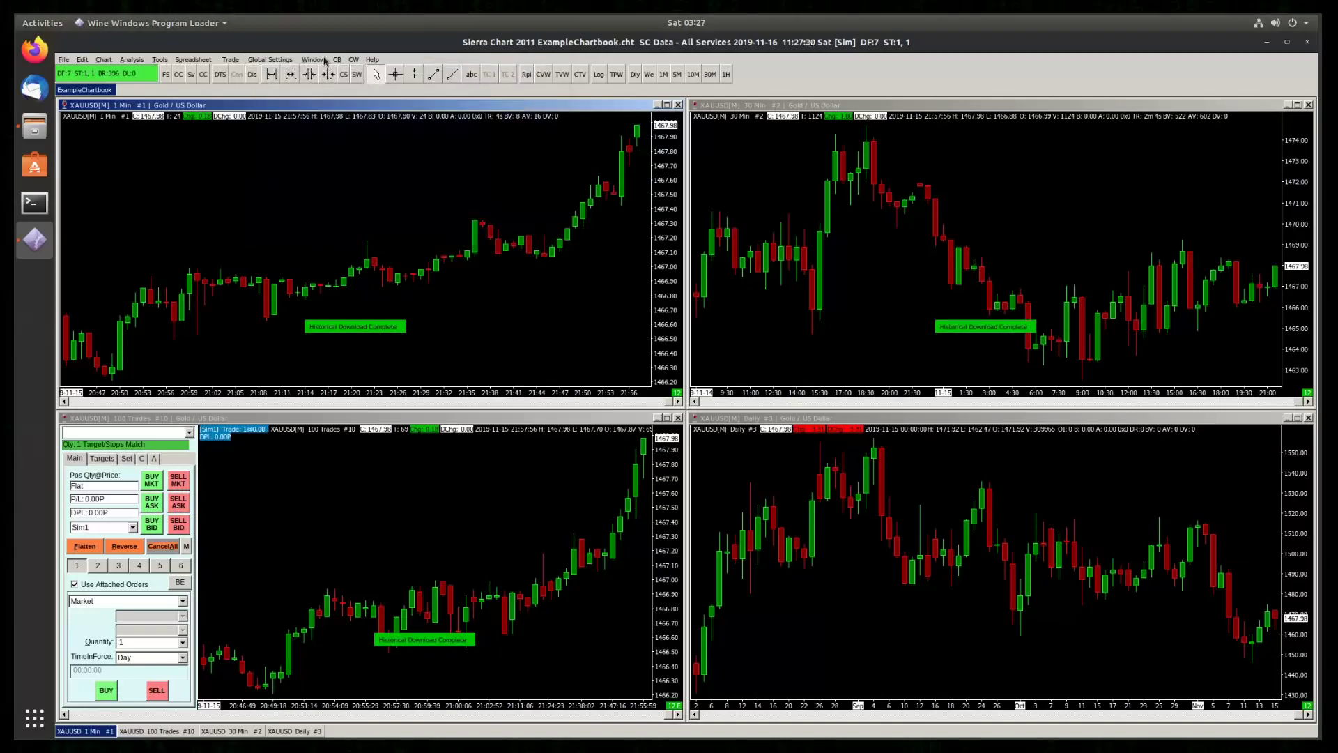